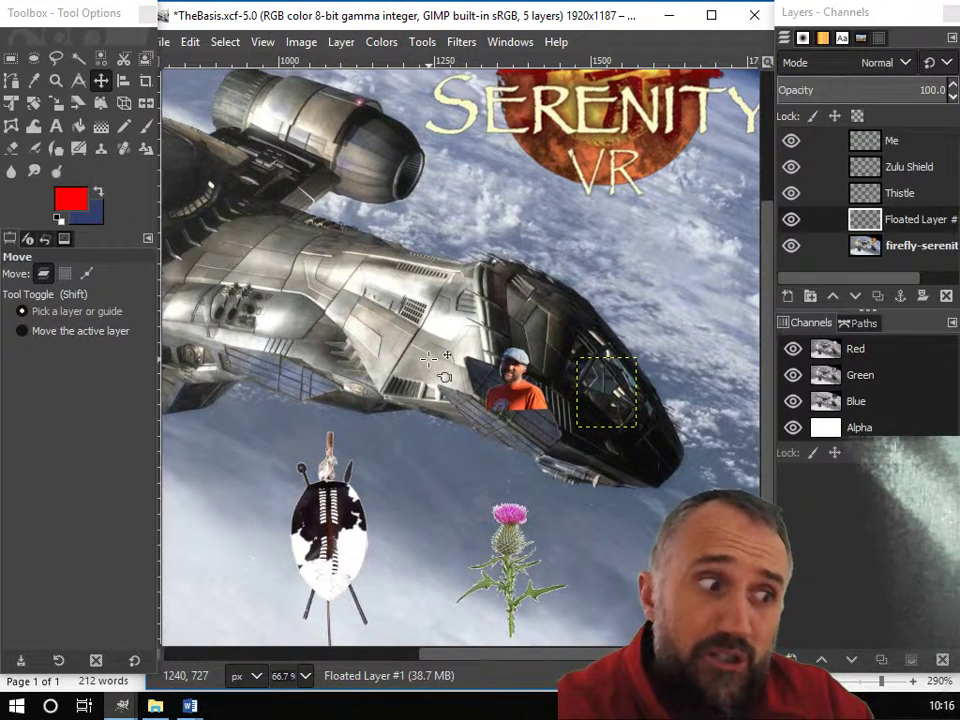
Rename the floated layer containing the cockpit glass as Window
{"action": "left_click", "coordinate": [912, 141]}
{"action": "left_click", "coordinate": [912, 166]}
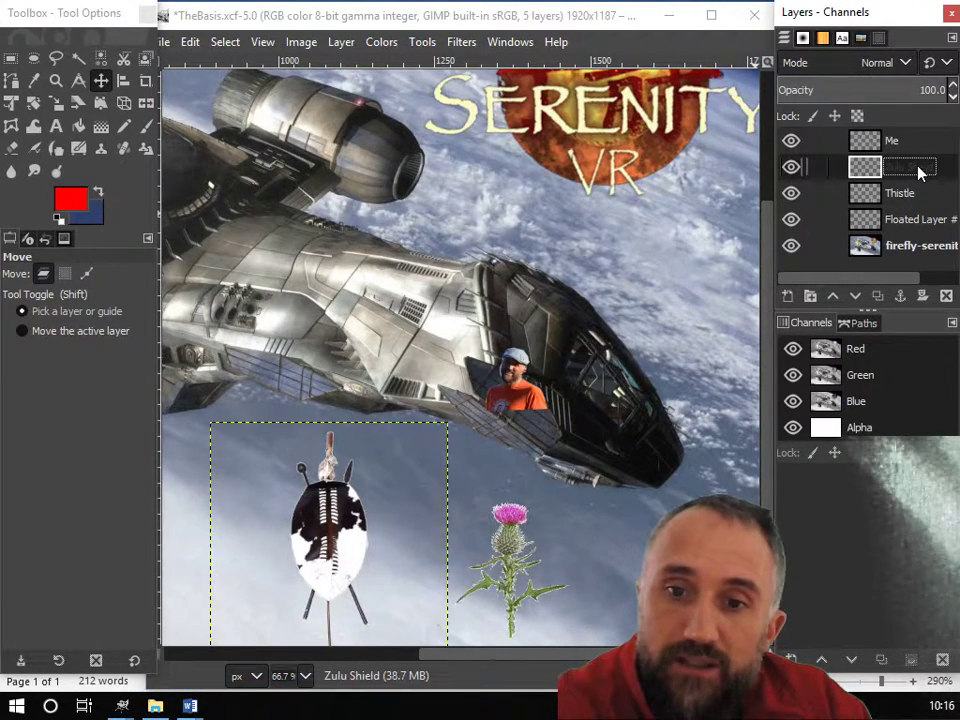
{"action": "left_click", "coordinate": [914, 194]}
{"action": "left_click", "coordinate": [921, 229]}
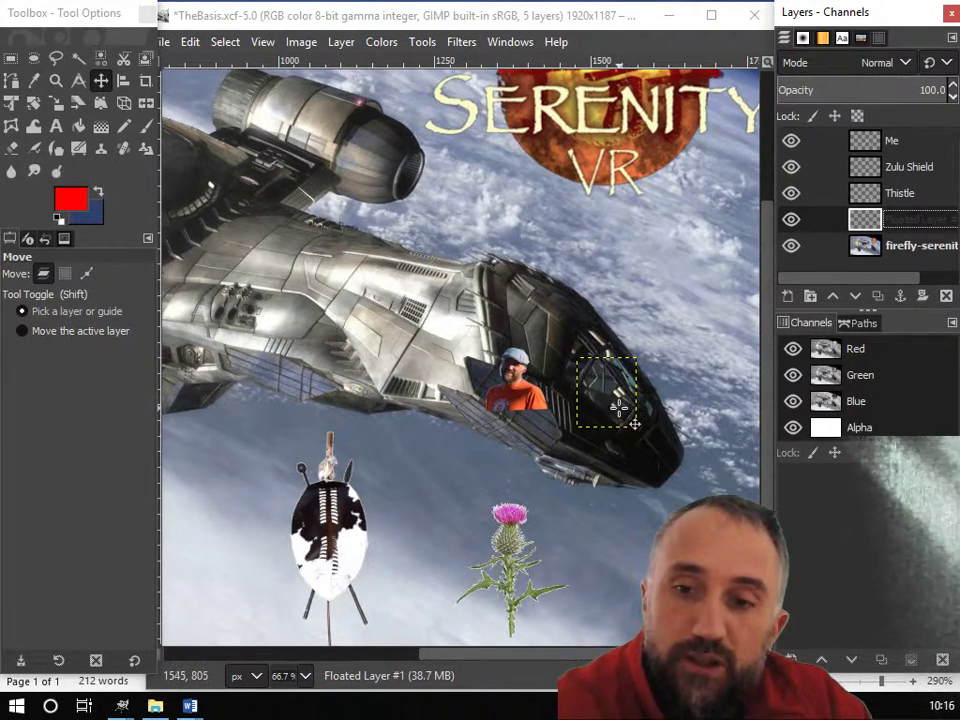
{"action": "double_click", "coordinate": [901, 219]}
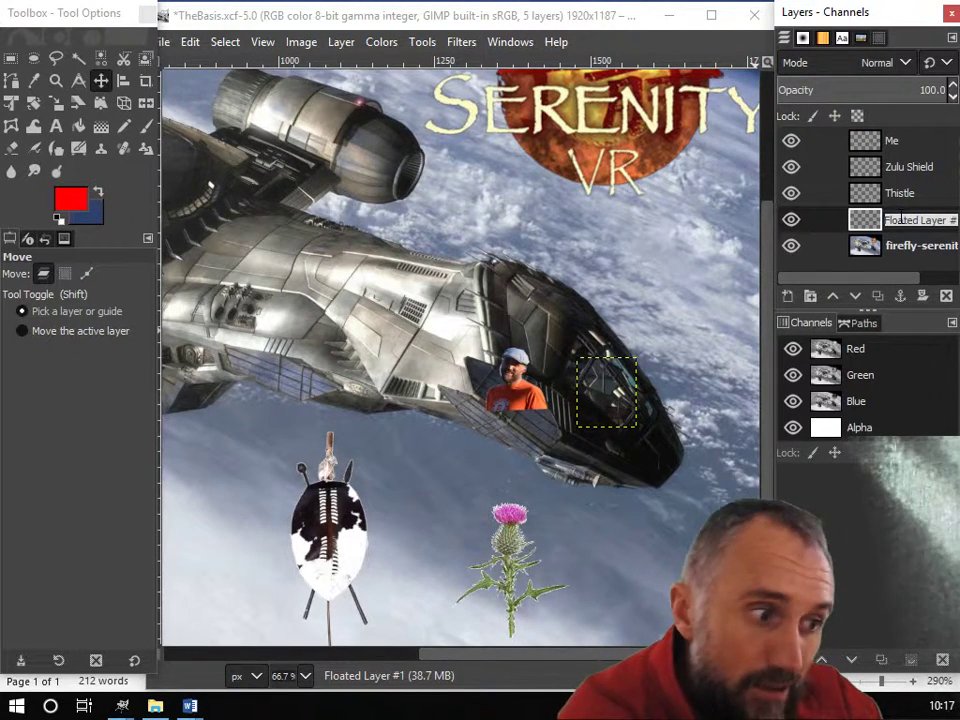
{"action": "type", "text": "W"}
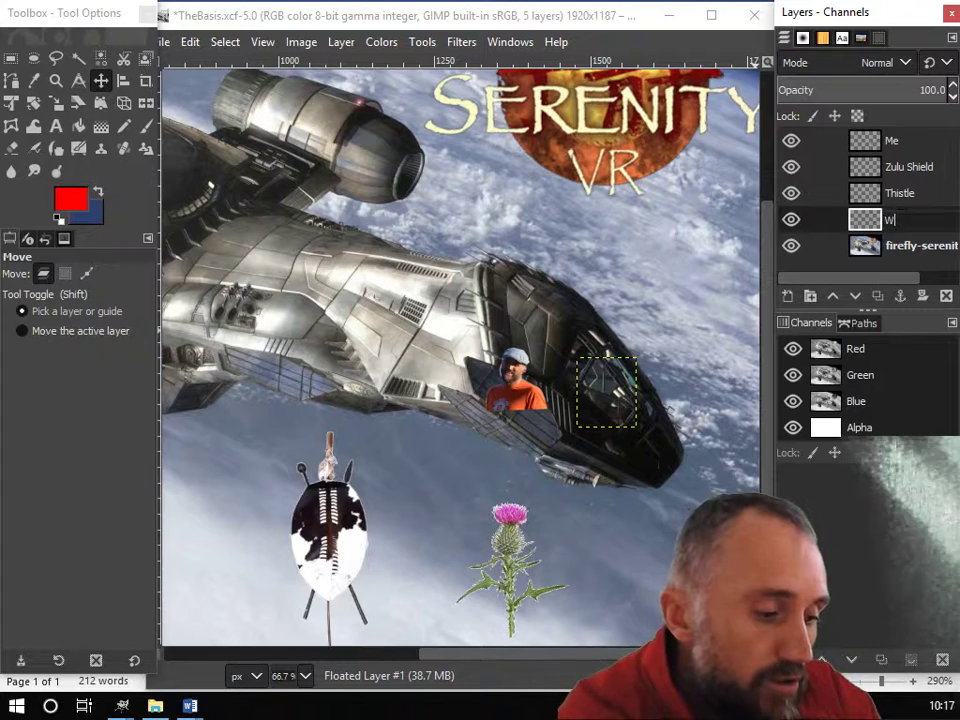
{"action": "type", "text": "indow"}
{"action": "key", "text": "Return"}
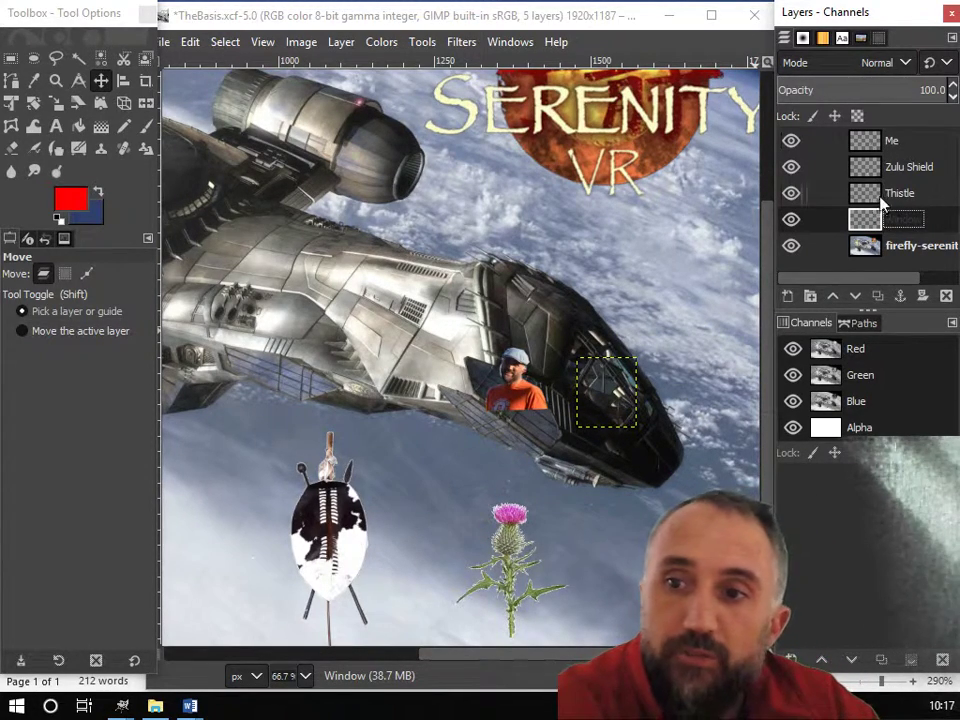
Move the Me cutout over the cockpit window and place its layer directly beneath the Window layer
{"action": "left_click", "coordinate": [884, 143]}
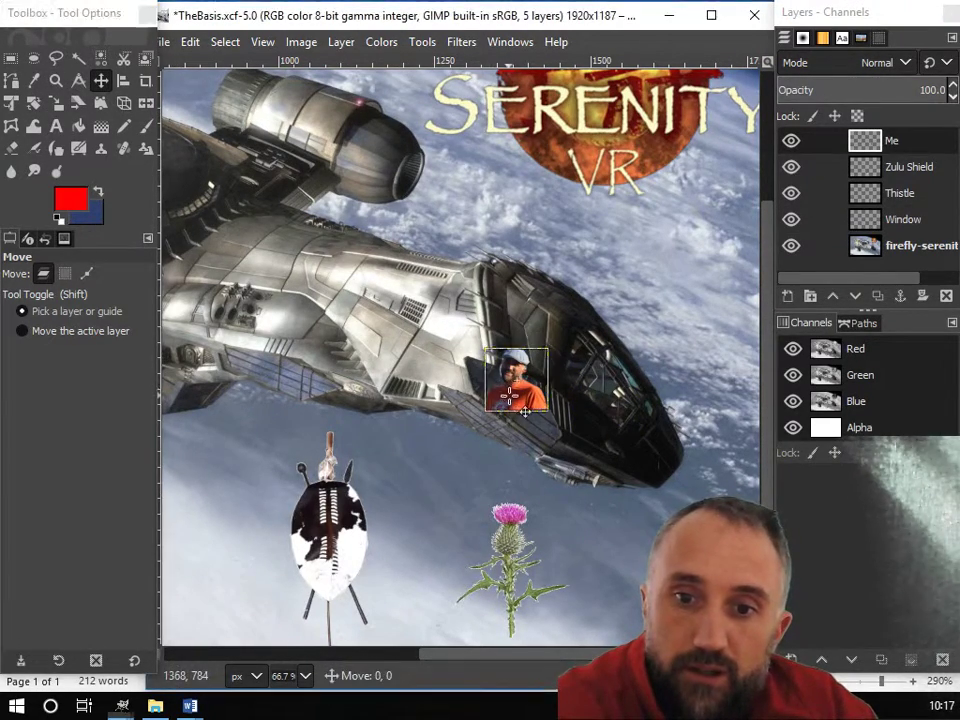
{"action": "left_click_drag", "start_coordinate": [532, 411], "coordinate": [605, 410]}
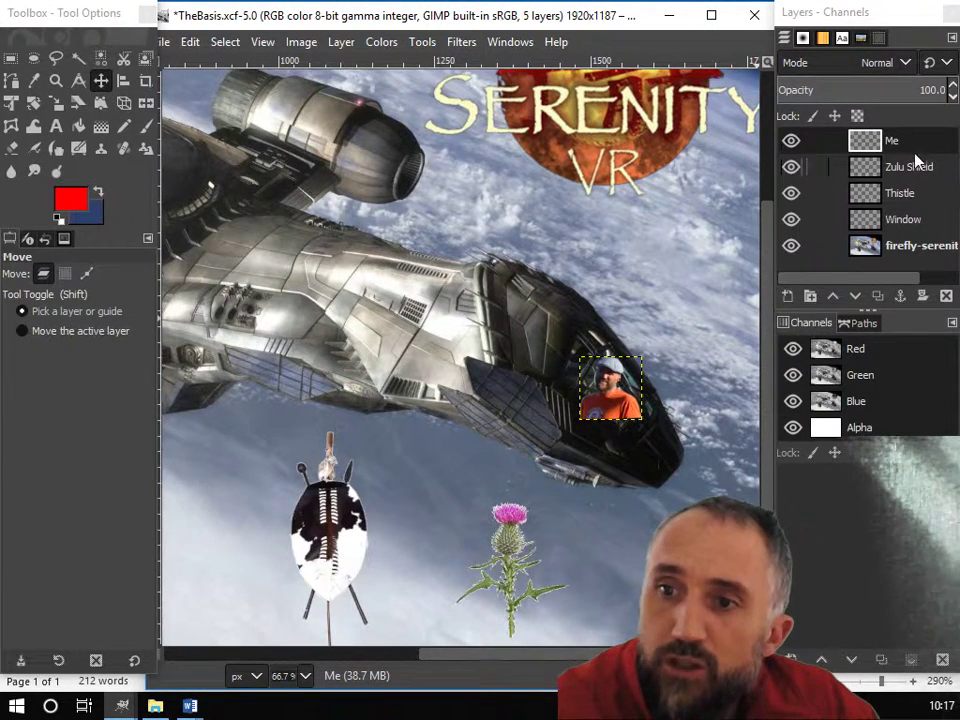
{"action": "left_click_drag", "start_coordinate": [905, 145], "coordinate": [895, 237]}
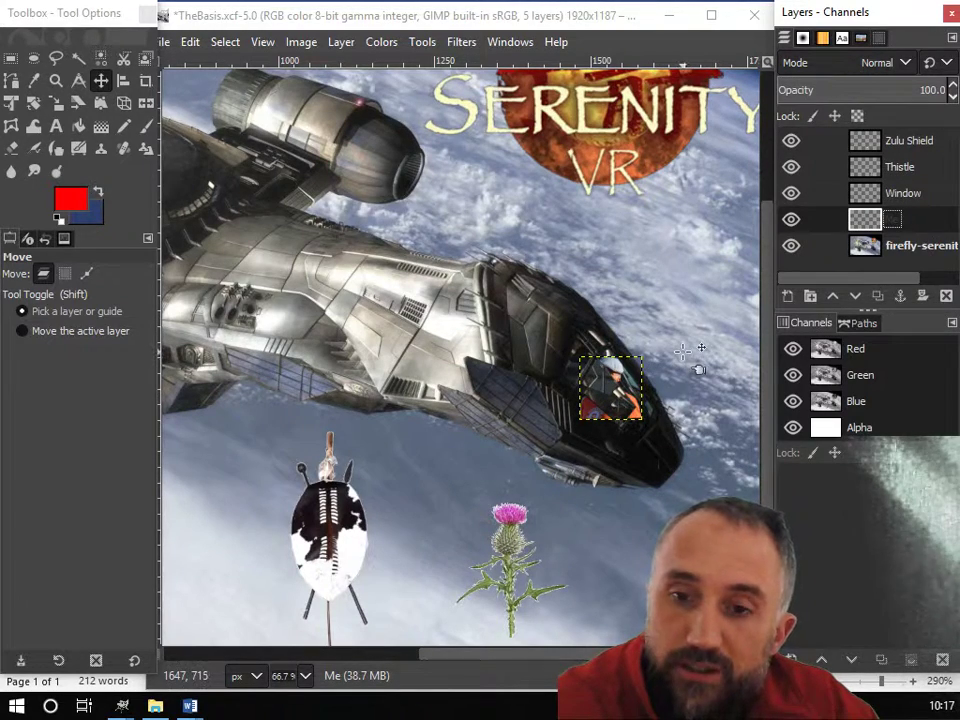
Reduce the Window layer's opacity to 58 so the figure shows through the cockpit glass
{"action": "scroll", "coordinate": [670, 422], "scroll_direction": "up", "scroll_amount": 2}
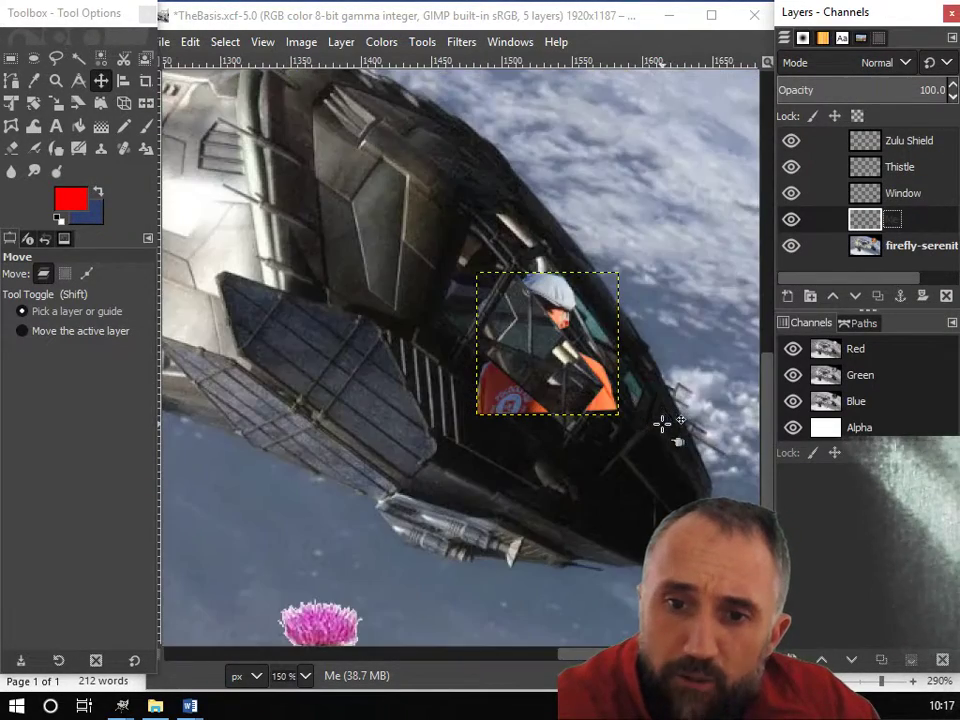
{"action": "scroll", "coordinate": [602, 424], "scroll_direction": "up", "scroll_amount": 1}
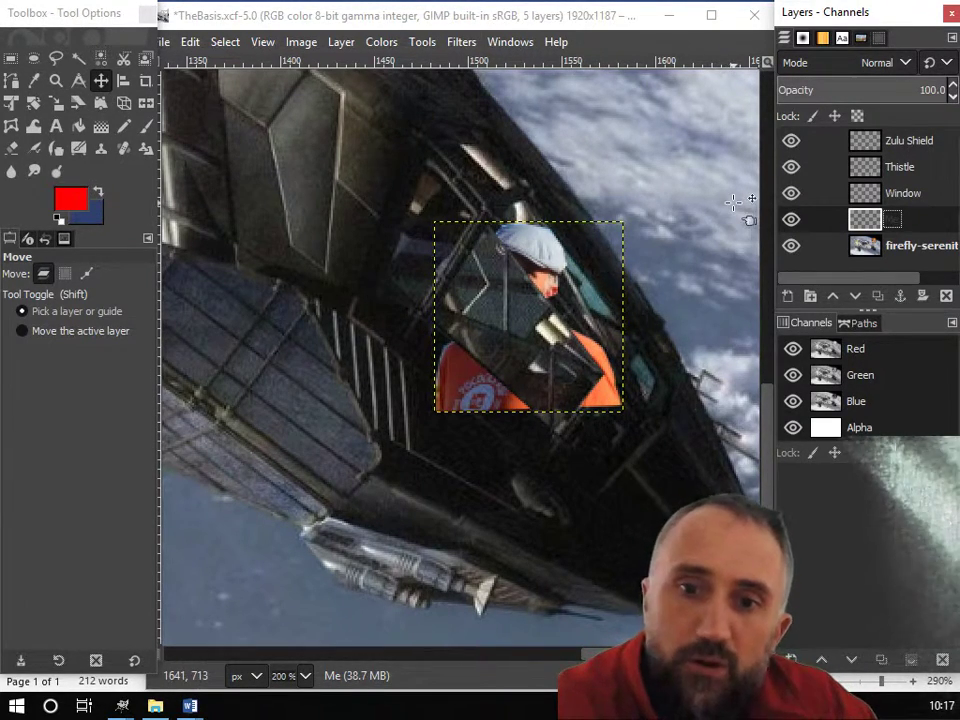
{"action": "left_click", "coordinate": [875, 195]}
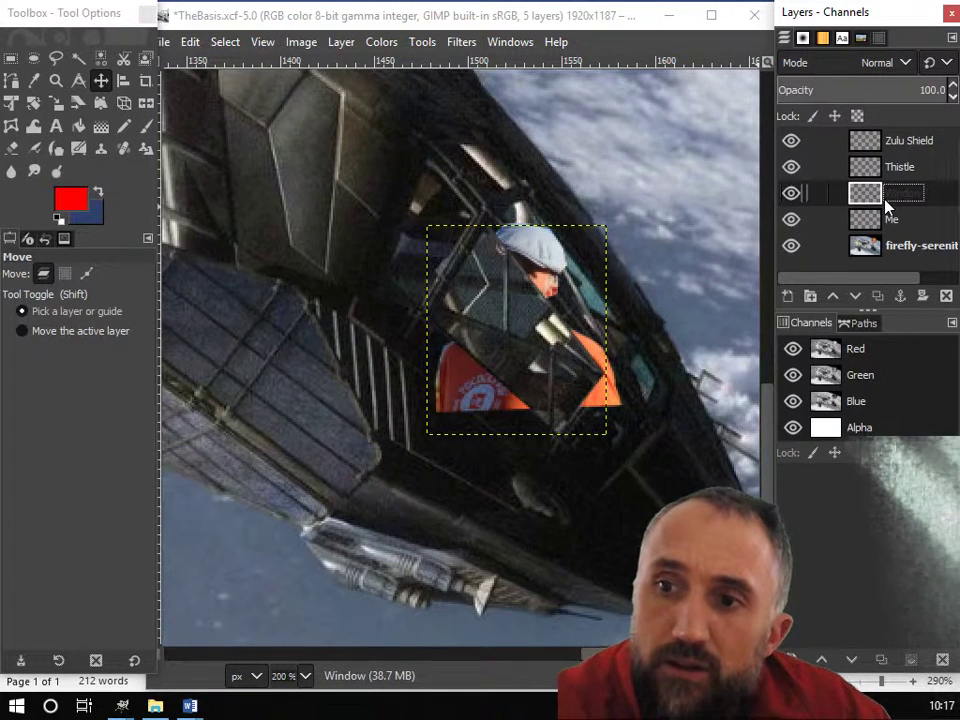
{"action": "left_click", "coordinate": [907, 92]}
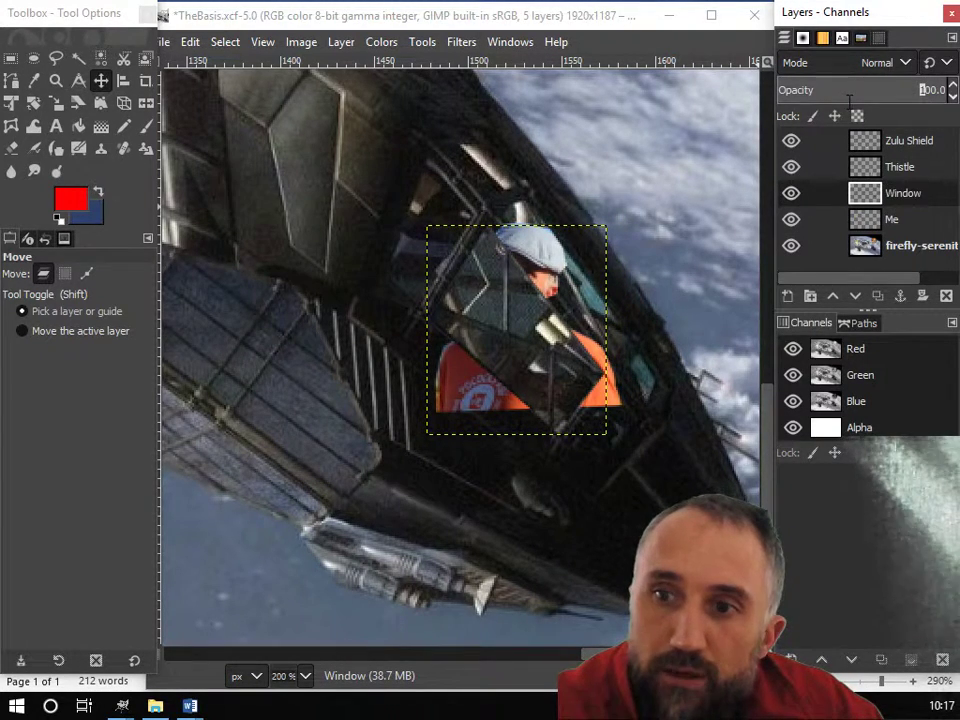
{"action": "left_click", "coordinate": [953, 96]}
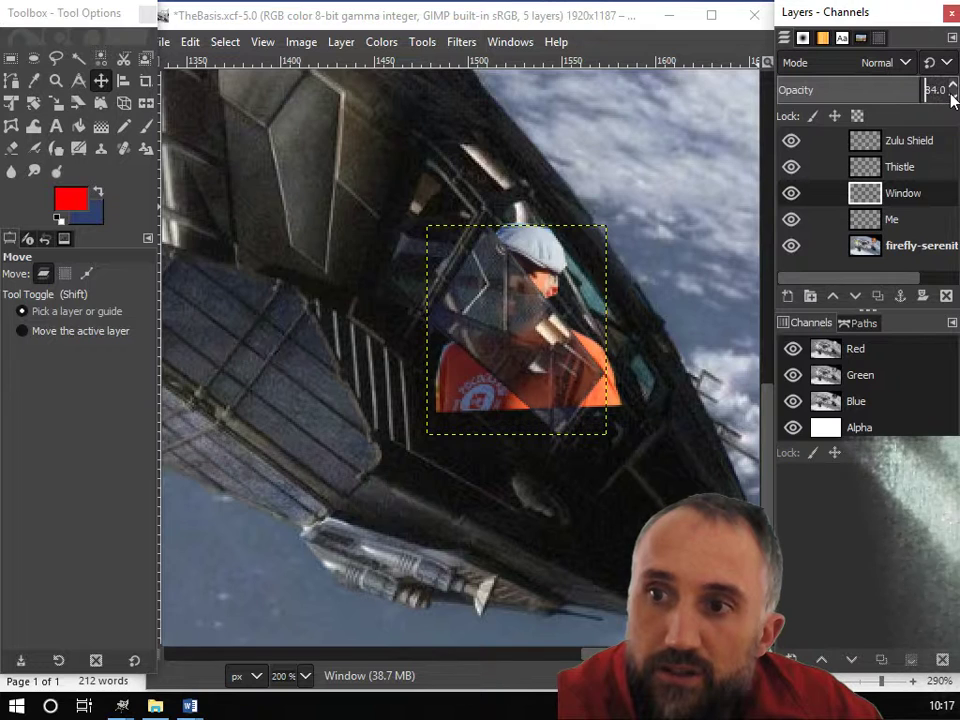
{"action": "left_click_drag", "start_coordinate": [953, 96], "coordinate": [953, 96]}
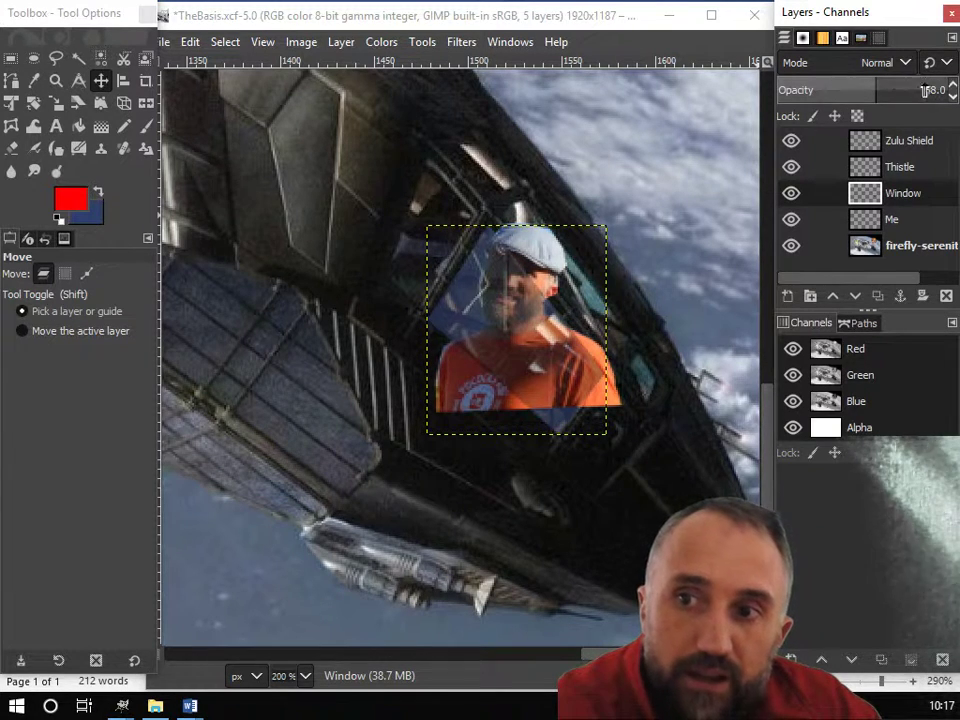
Scale the Me layer proportionally down to 86 × 87 pixels
{"action": "left_click", "coordinate": [891, 220]}
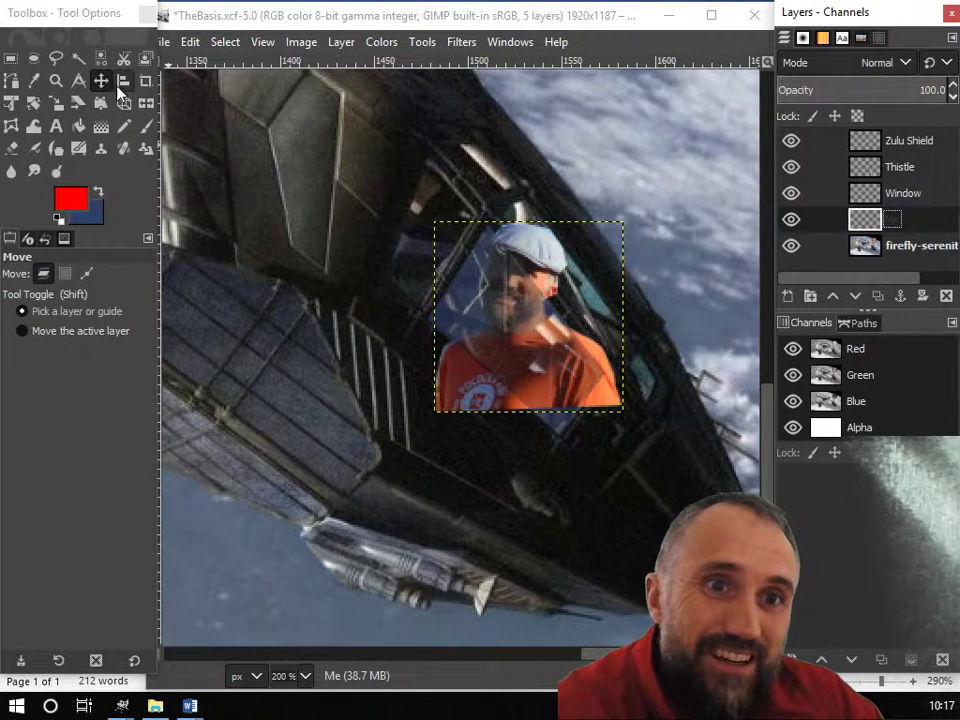
{"action": "left_click", "coordinate": [57, 106]}
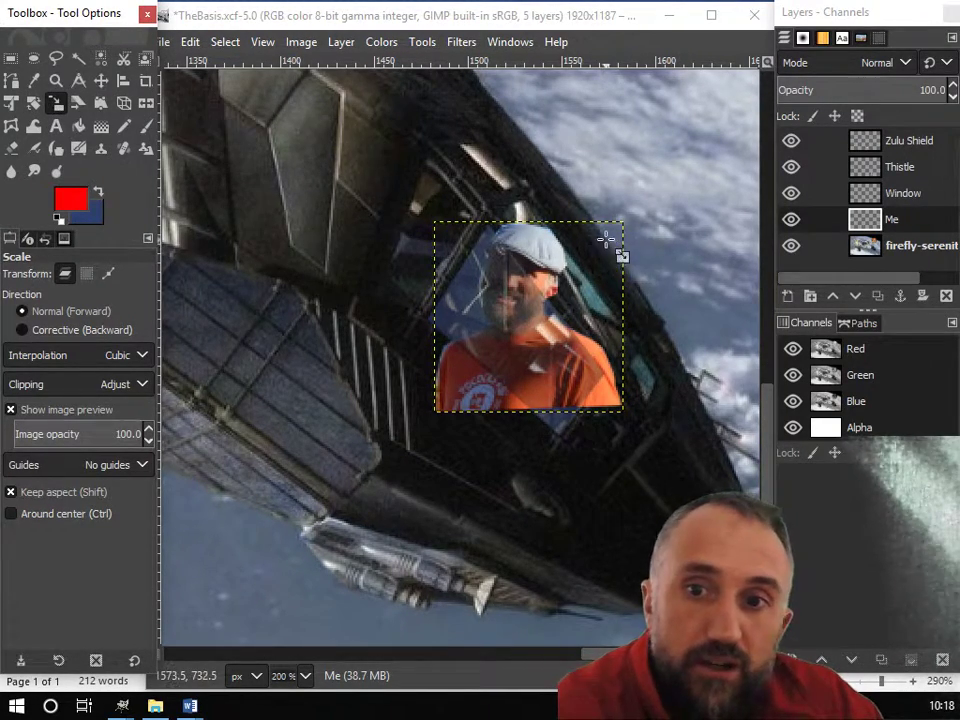
{"action": "left_click_drag", "start_coordinate": [610, 233], "coordinate": [570, 258]}
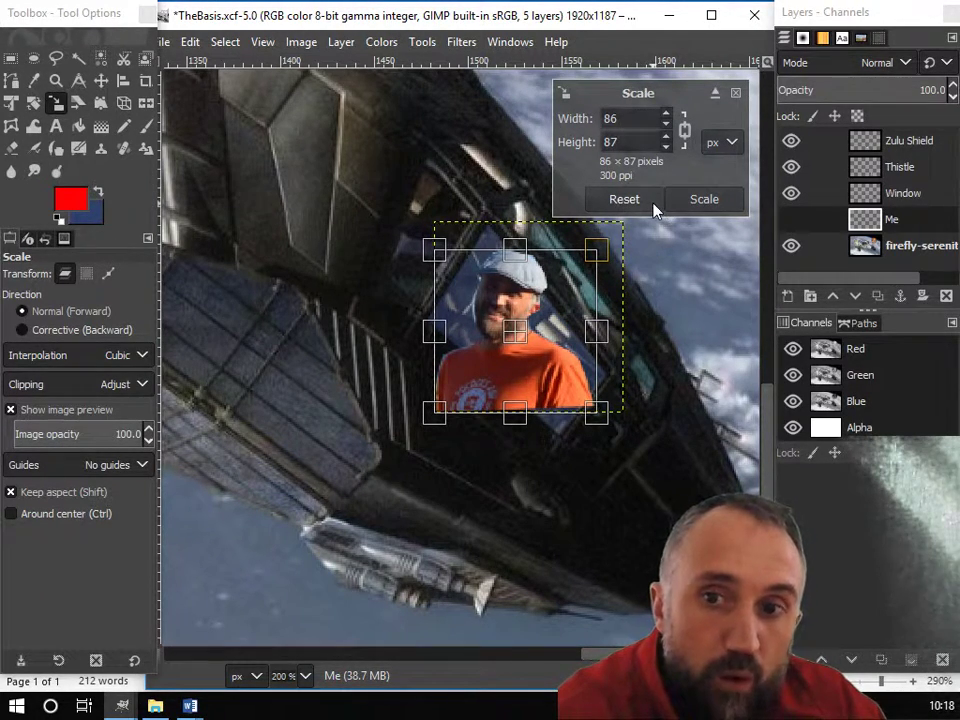
{"action": "left_click", "coordinate": [685, 202]}
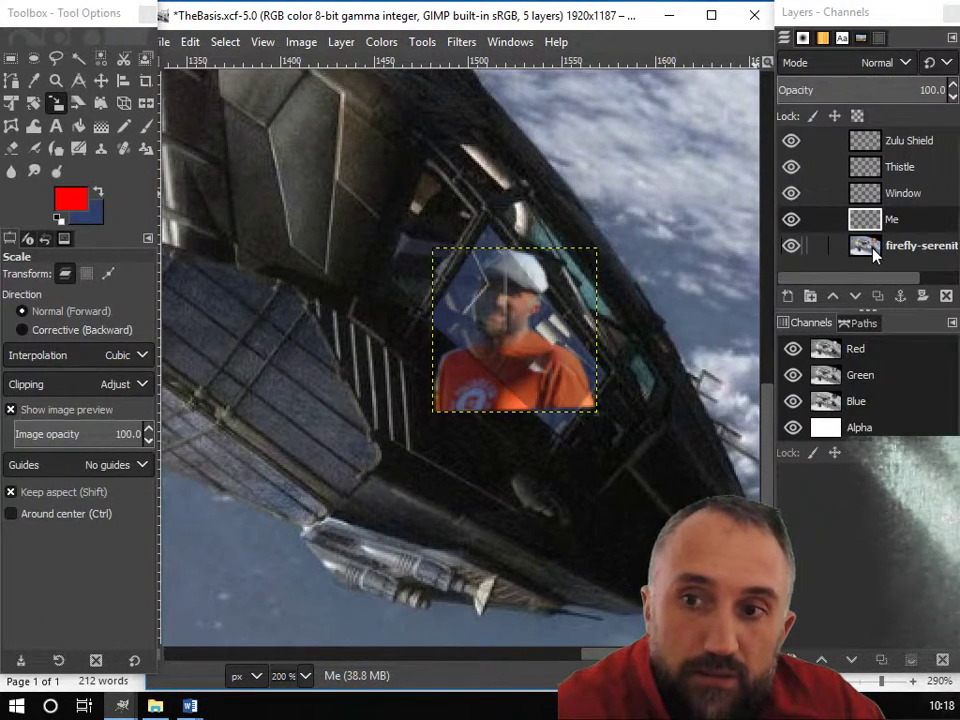
Move the Window layer beneath the firefly-serenity background and hide the Window, Me, Thistle and Zulu Shield layers
{"action": "left_click_drag", "start_coordinate": [873, 255], "coordinate": [893, 259]}
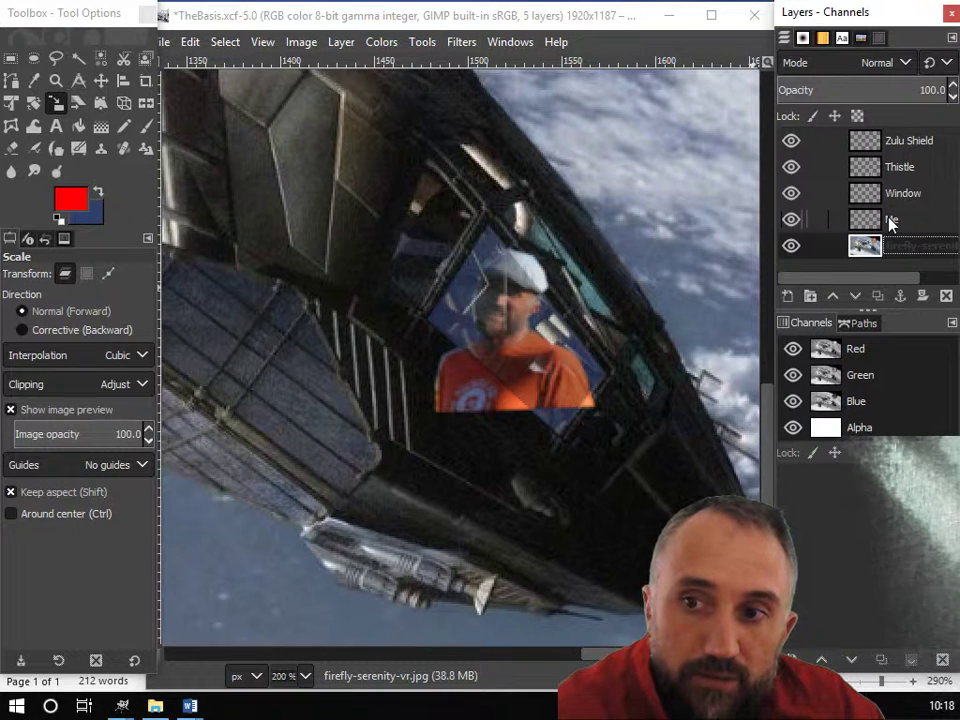
{"action": "left_click_drag", "start_coordinate": [885, 199], "coordinate": [885, 250]}
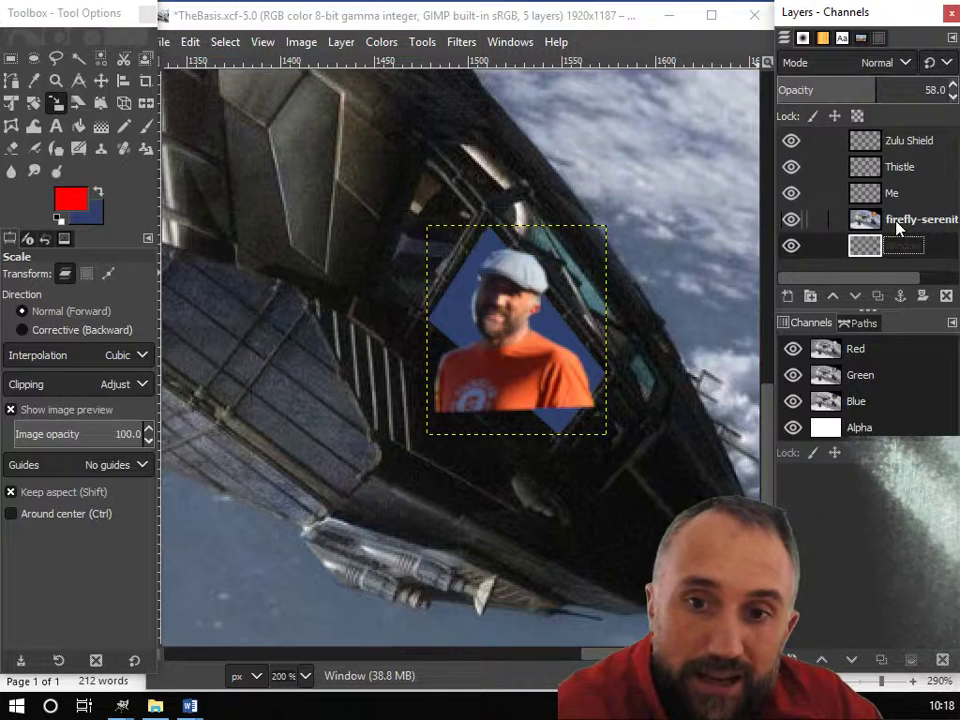
{"action": "left_click", "coordinate": [792, 247]}
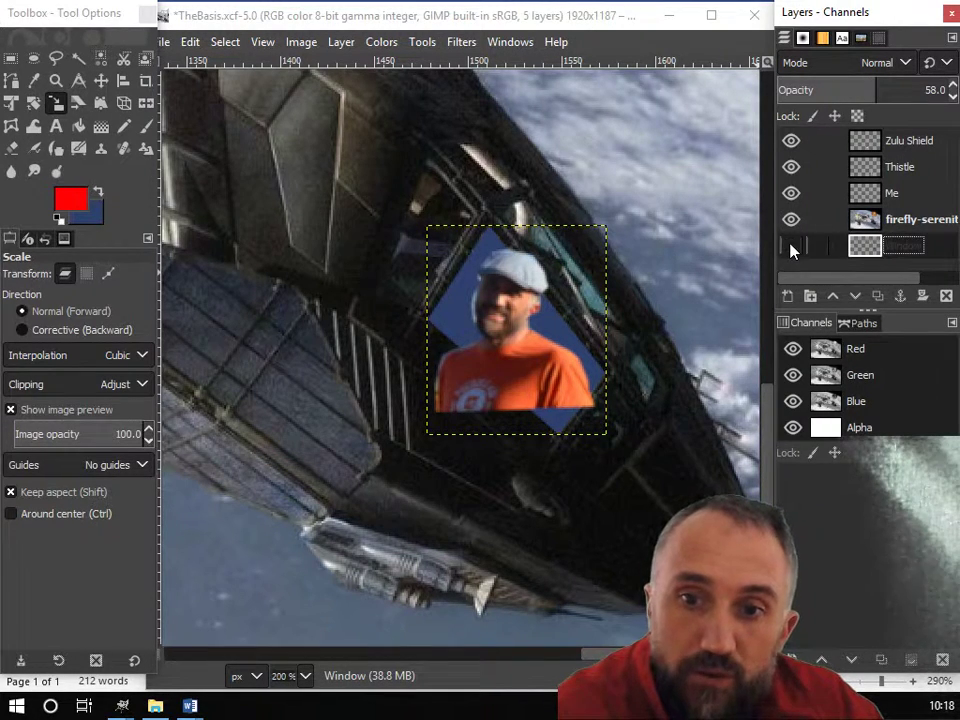
{"action": "left_click", "coordinate": [792, 193]}
{"action": "left_click", "coordinate": [792, 167]}
{"action": "left_click", "coordinate": [792, 141]}
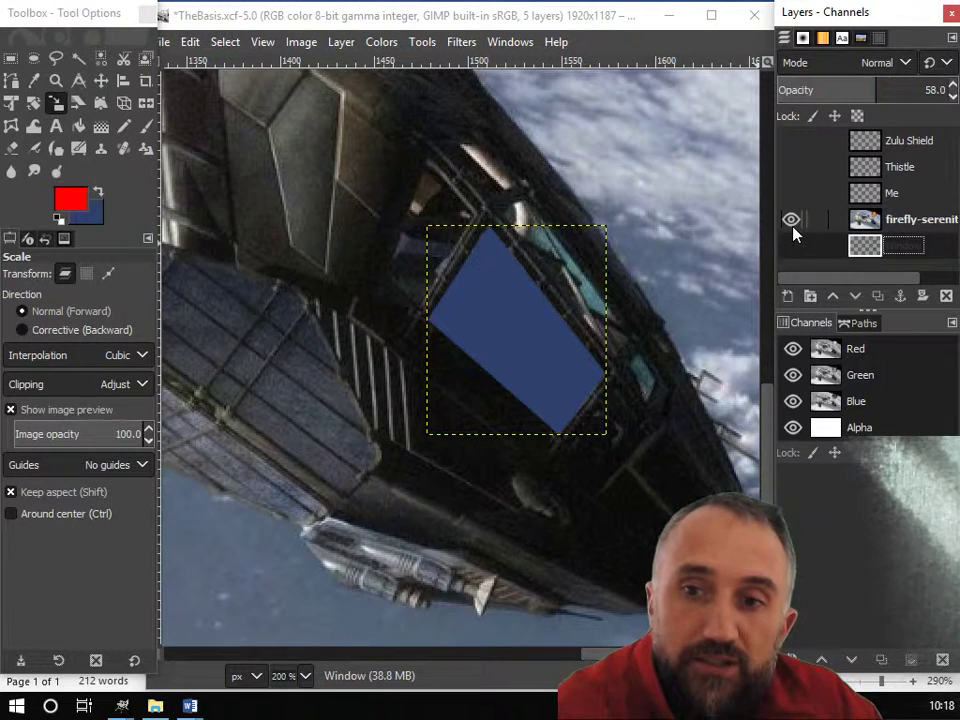
Restack Window directly above the firefly-serenity layer and Me below it, briefly showing both layers before hiding them again
{"action": "left_click", "coordinate": [870, 220]}
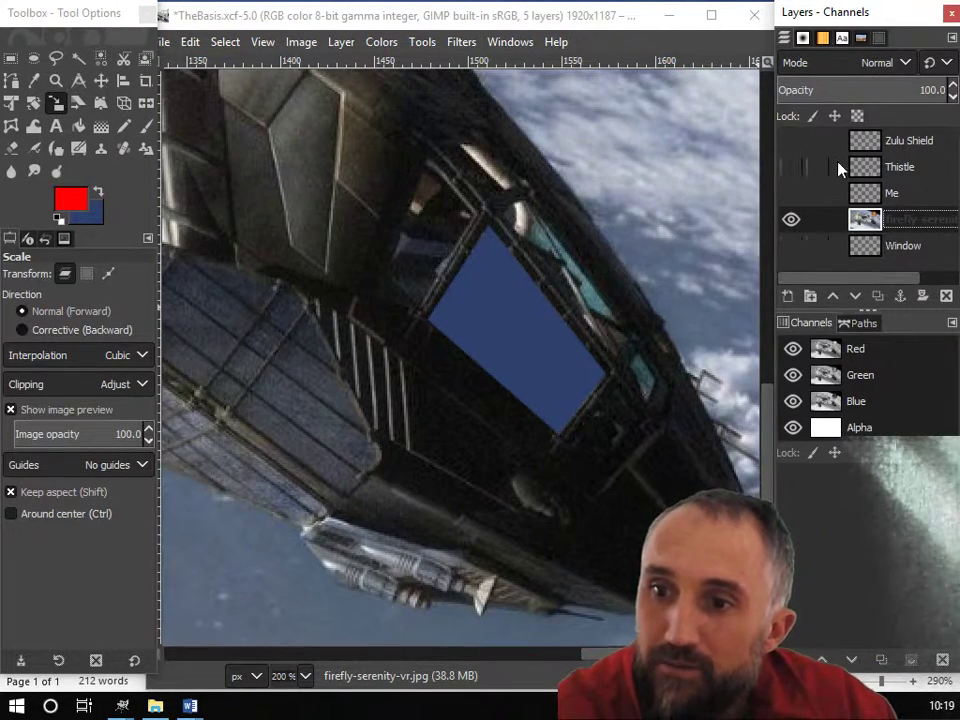
{"action": "mouse_move", "coordinate": [864, 192]}
{"action": "left_mouse_down"}
{"action": "mouse_move", "coordinate": [868, 260]}
{"action": "mouse_move", "coordinate": [879, 187]}
{"action": "left_mouse_up"}
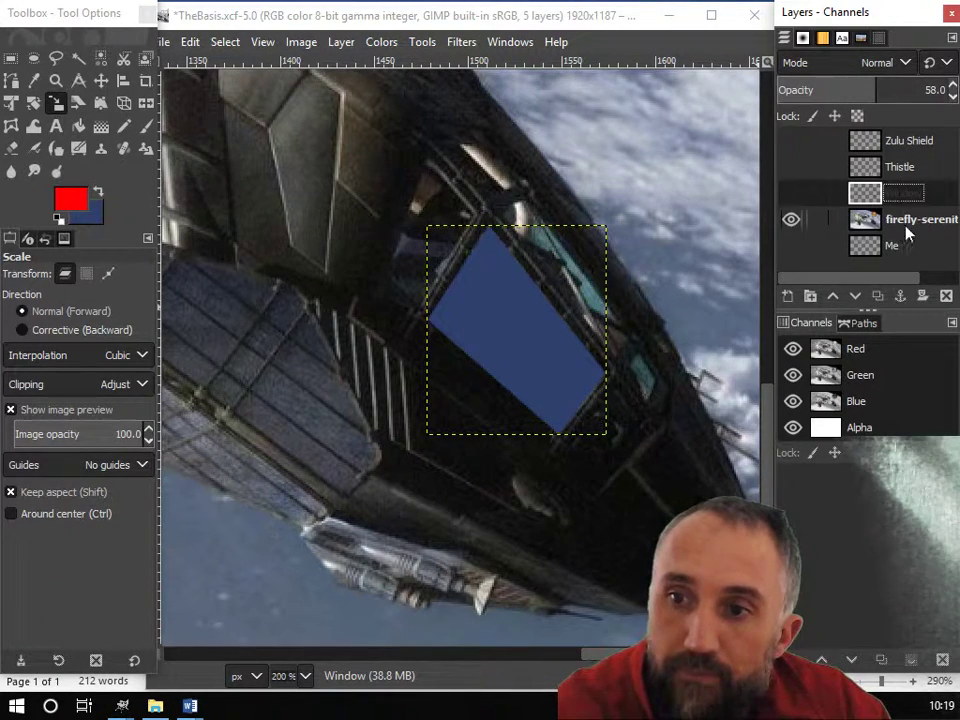
{"action": "left_click", "coordinate": [792, 193]}
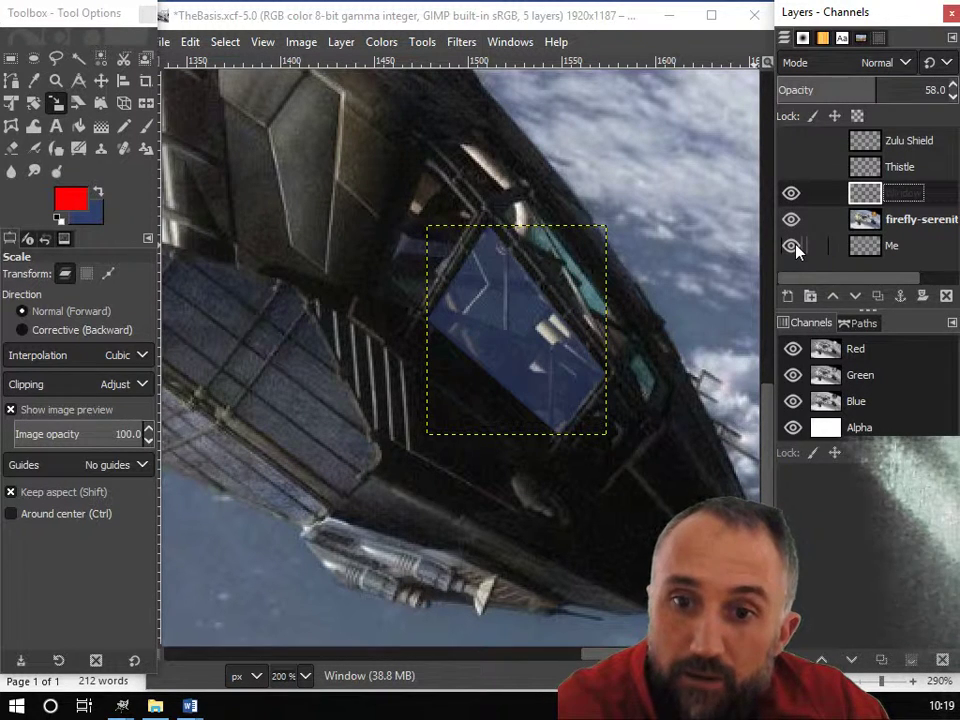
{"action": "left_click", "coordinate": [890, 226]}
{"action": "left_click", "coordinate": [792, 193]}
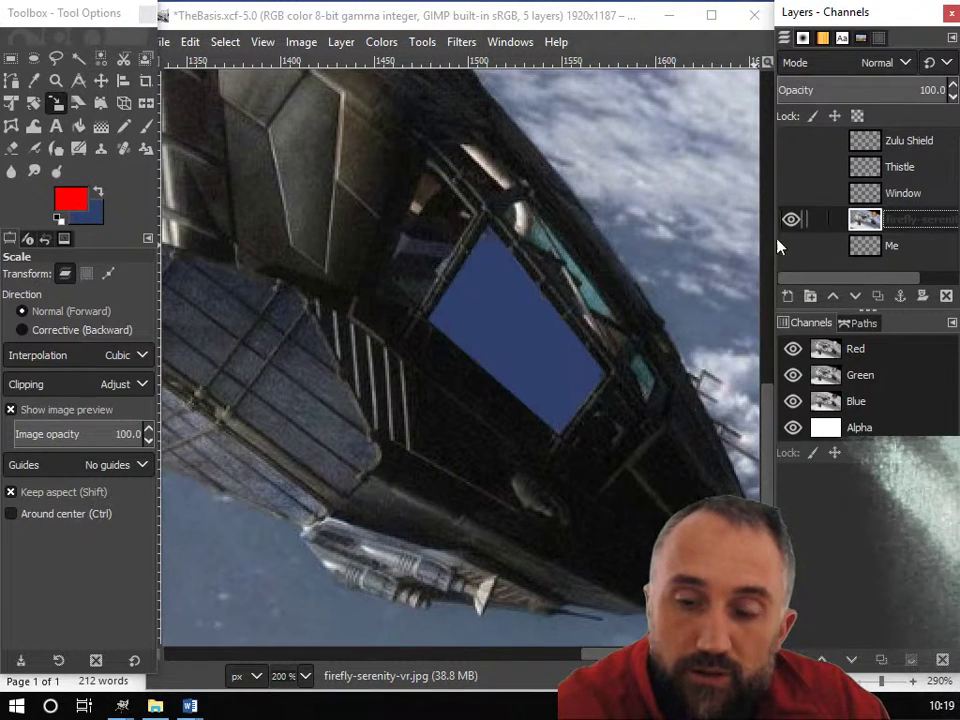
Fuzzy-select the blue window area on the firefly-serenity layer and invert the selection to cover the ship and sky
{"action": "left_click", "coordinate": [78, 57]}
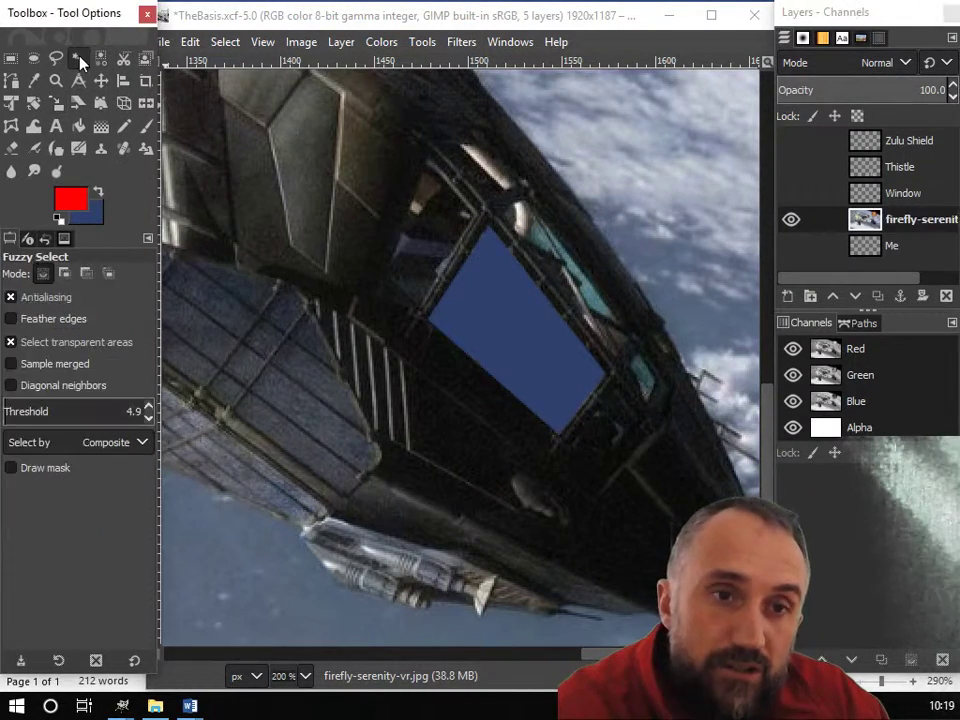
{"action": "left_click", "coordinate": [511, 324]}
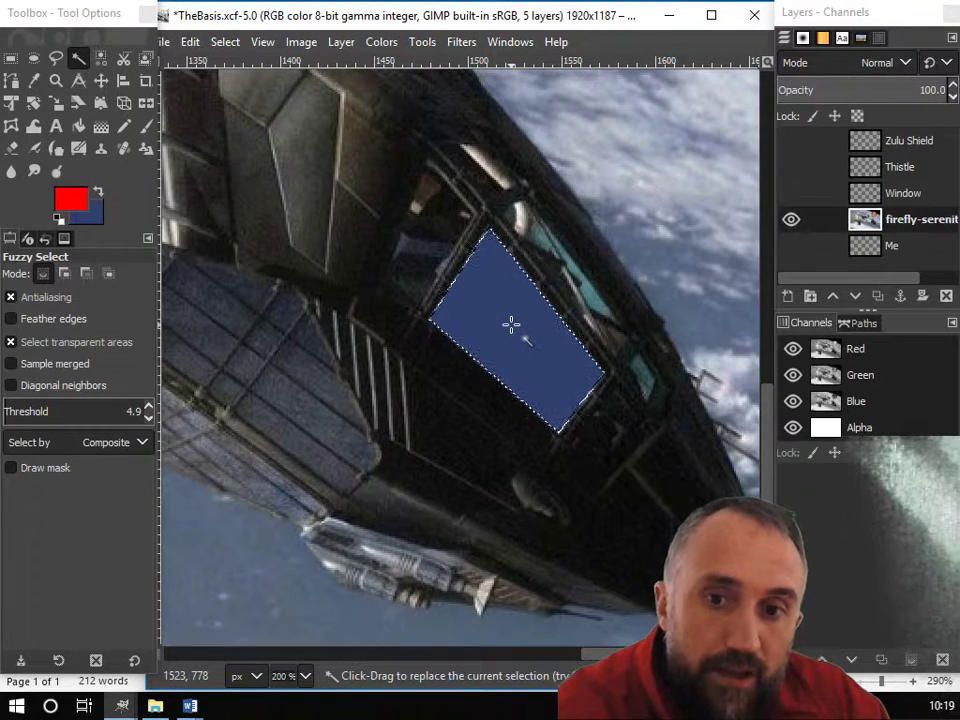
{"action": "right_click", "coordinate": [511, 328]}
{"action": "left_click", "coordinate": [501, 341]}
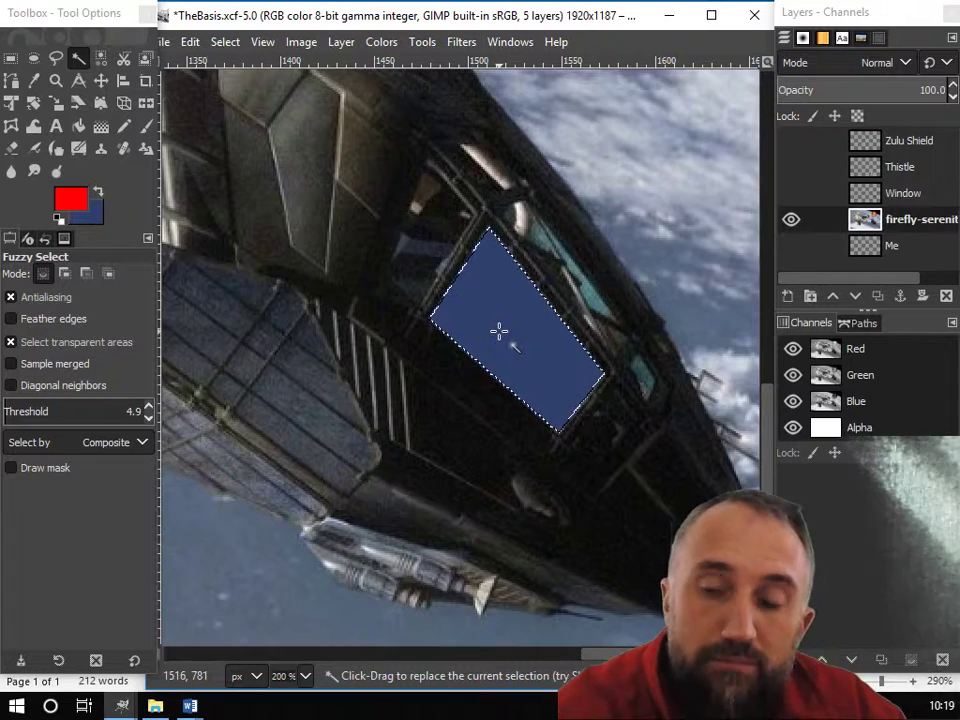
{"action": "right_click", "coordinate": [511, 332]}
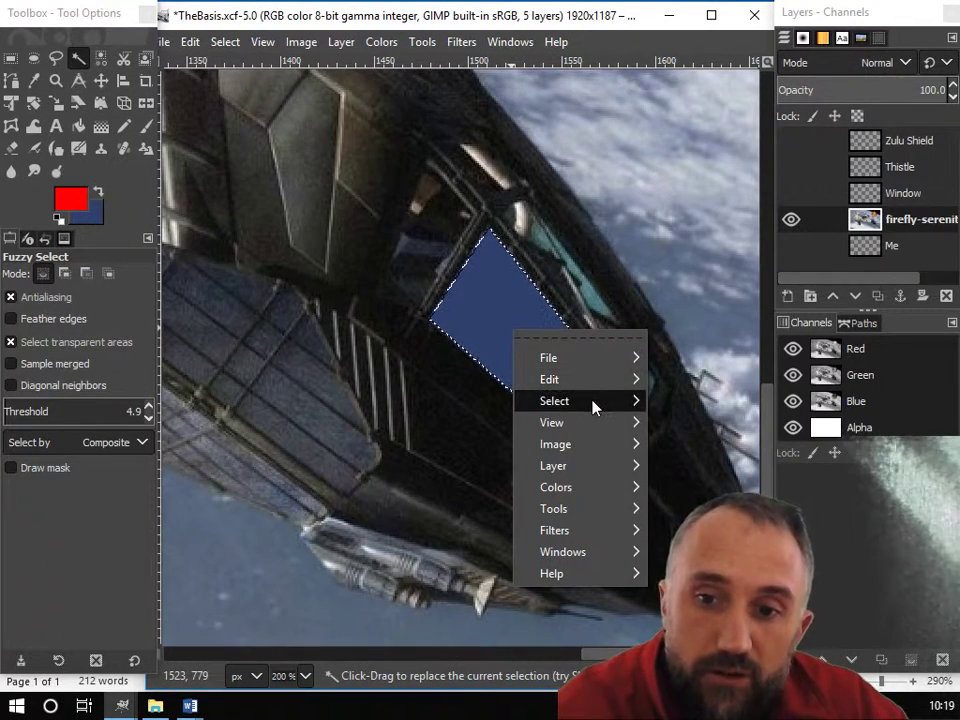
{"action": "mouse_move", "coordinate": [594, 401]}
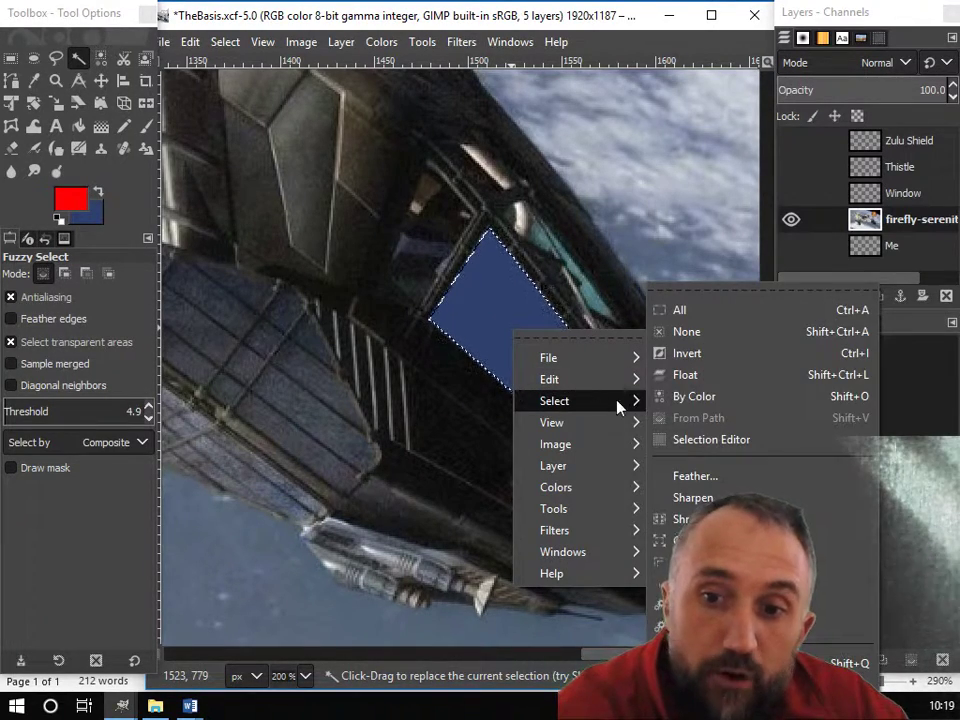
{"action": "left_click", "coordinate": [680, 355]}
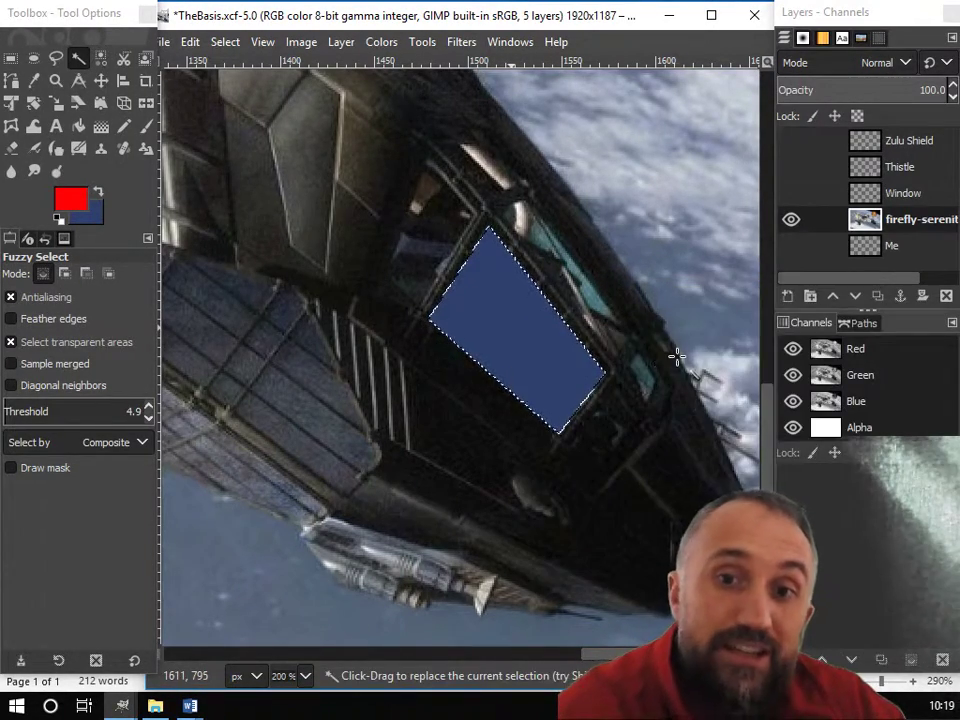
Float the inverted selection from the firefly-serenity layer and turn it into a new layer
{"action": "right_click", "coordinate": [622, 294]}
{"action": "mouse_move", "coordinate": [699, 357]}
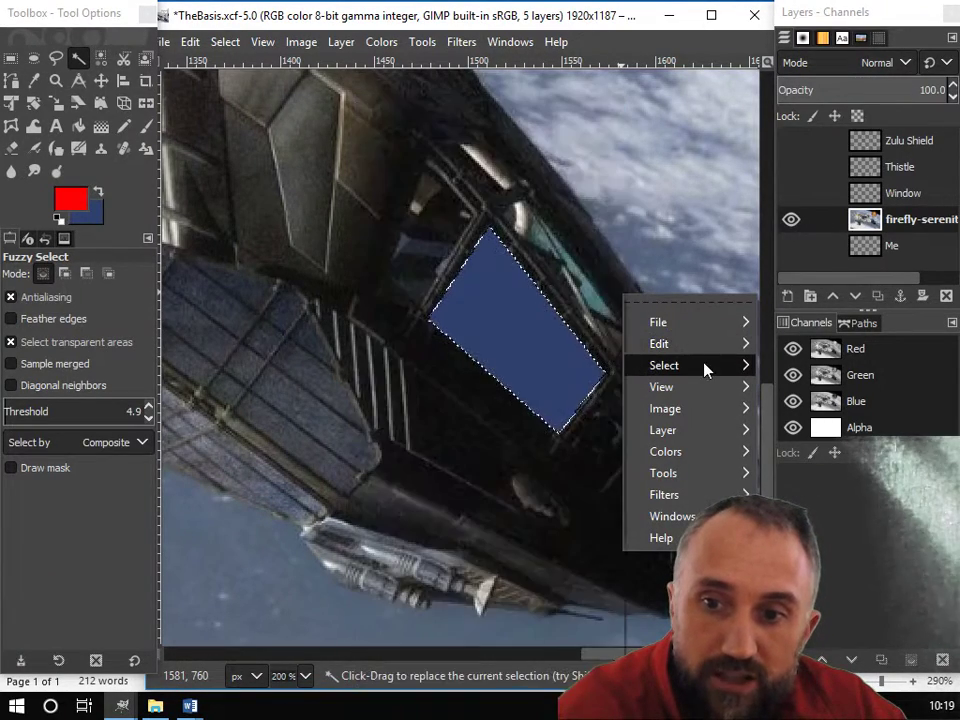
{"action": "left_click", "coordinate": [490, 375]}
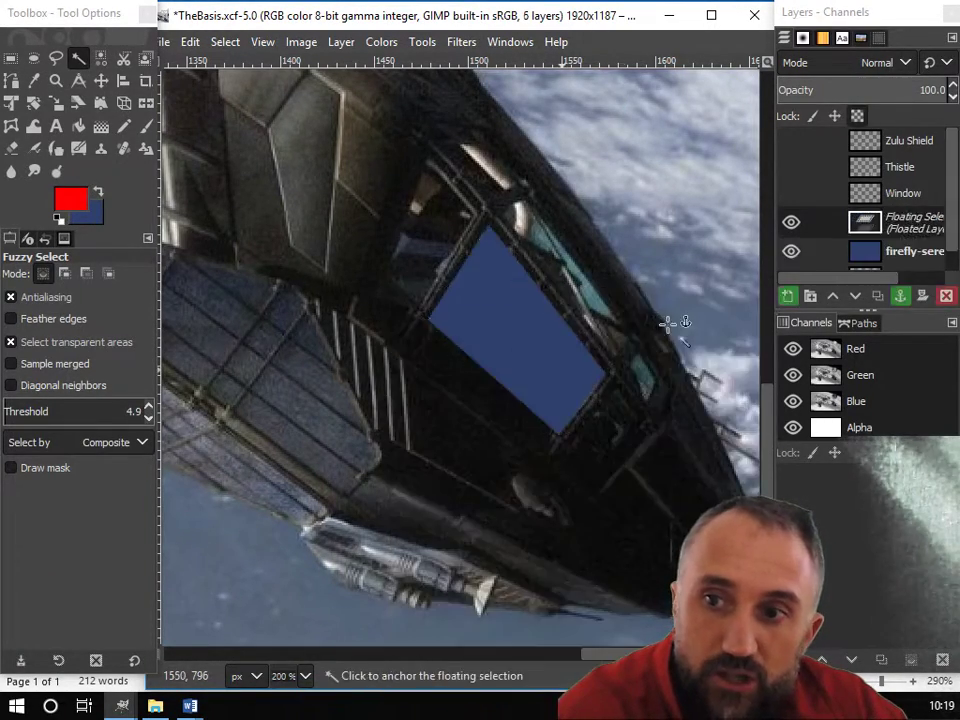
{"action": "right_click", "coordinate": [885, 220]}
{"action": "left_click", "coordinate": [769, 139]}
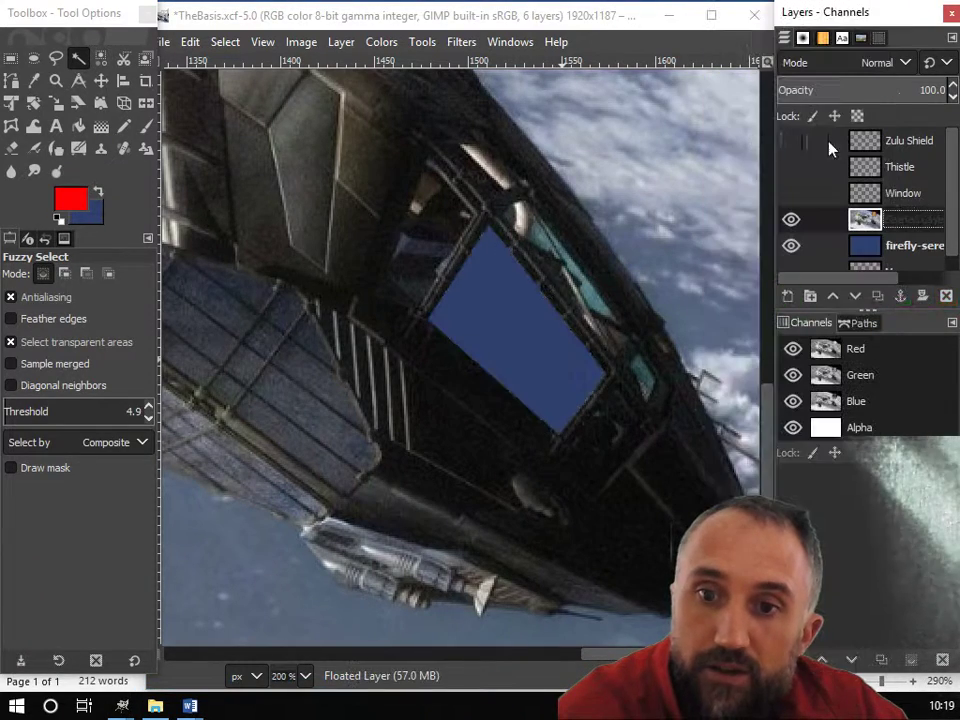
Delete the firefly-serenity layer that holds the blue window area
{"action": "scroll", "coordinate": [905, 218], "scroll_direction": "down", "scroll_amount": 1}
{"action": "left_click", "coordinate": [895, 233]}
{"action": "right_click", "coordinate": [895, 233]}
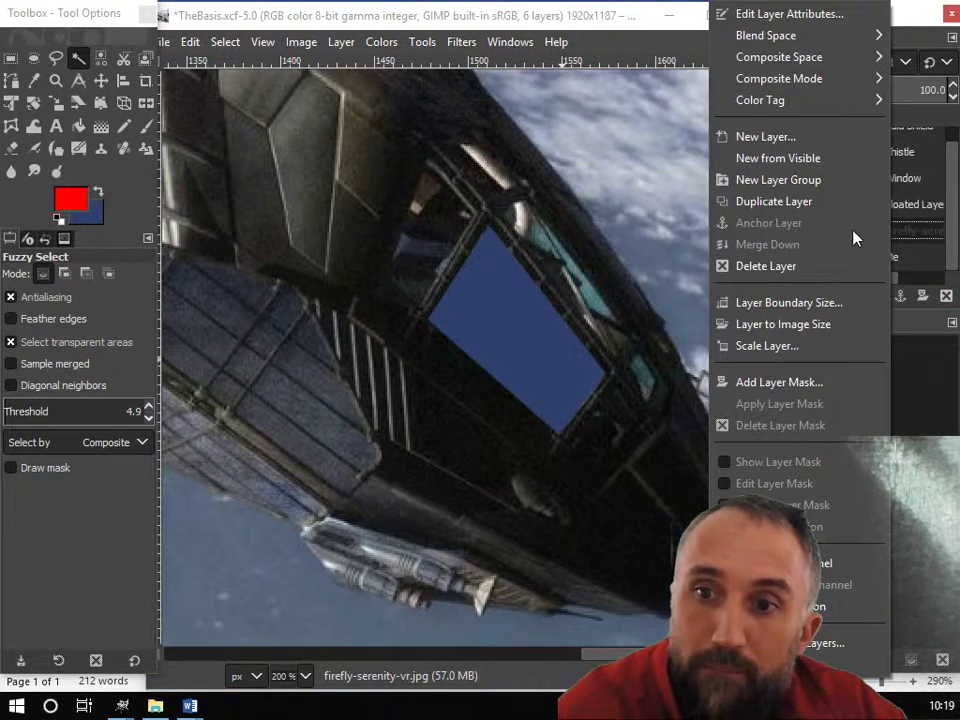
{"action": "left_click", "coordinate": [780, 266]}
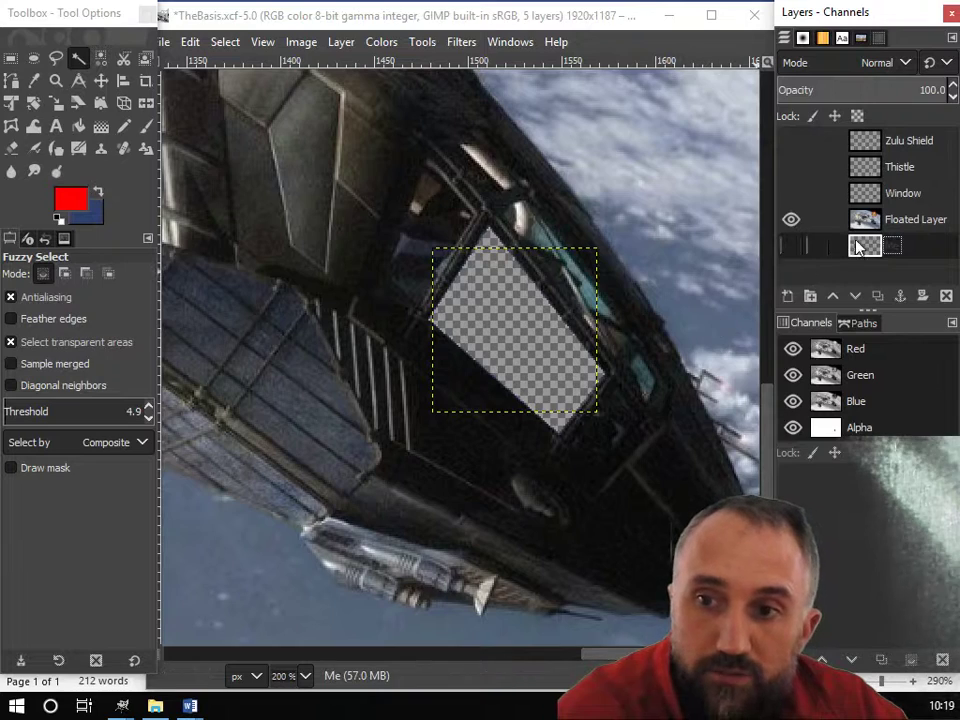
Show the Me and Window layers and set the Window layer's opacity to 64.9
{"action": "left_click", "coordinate": [792, 246]}
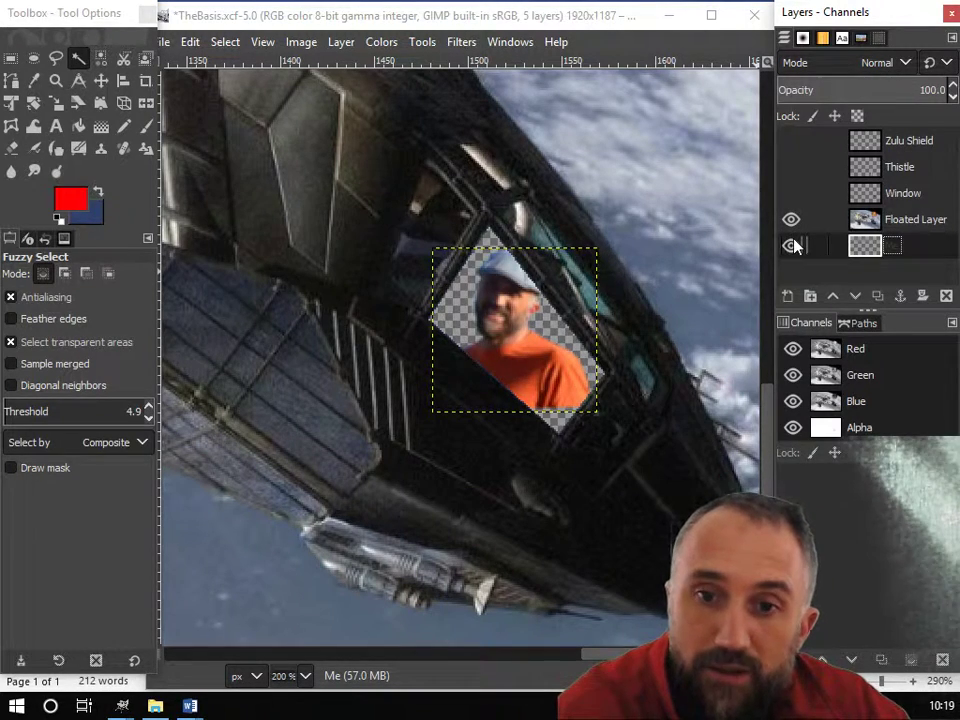
{"action": "left_click", "coordinate": [792, 194]}
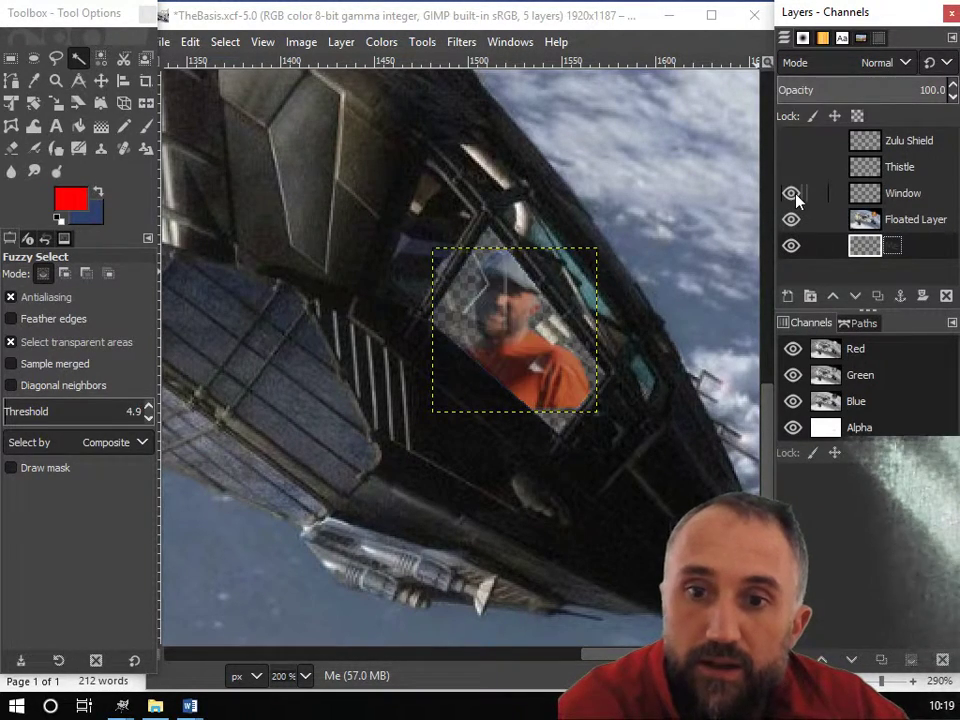
{"action": "double_click", "coordinate": [905, 193]}
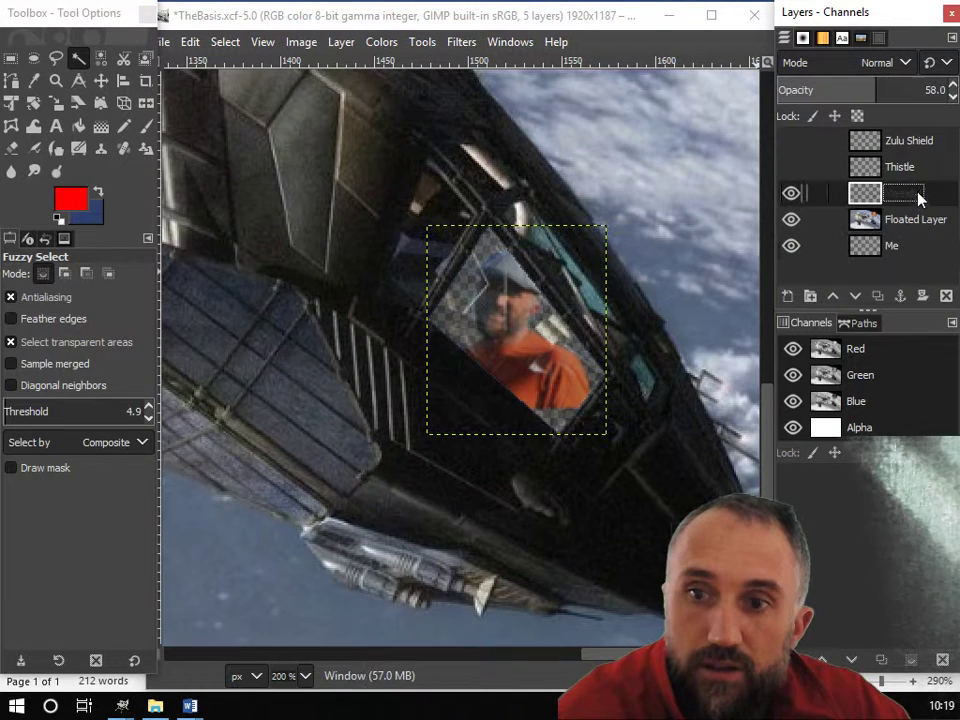
{"action": "scroll", "coordinate": [880, 92], "scroll_direction": "up", "scroll_amount": 3}
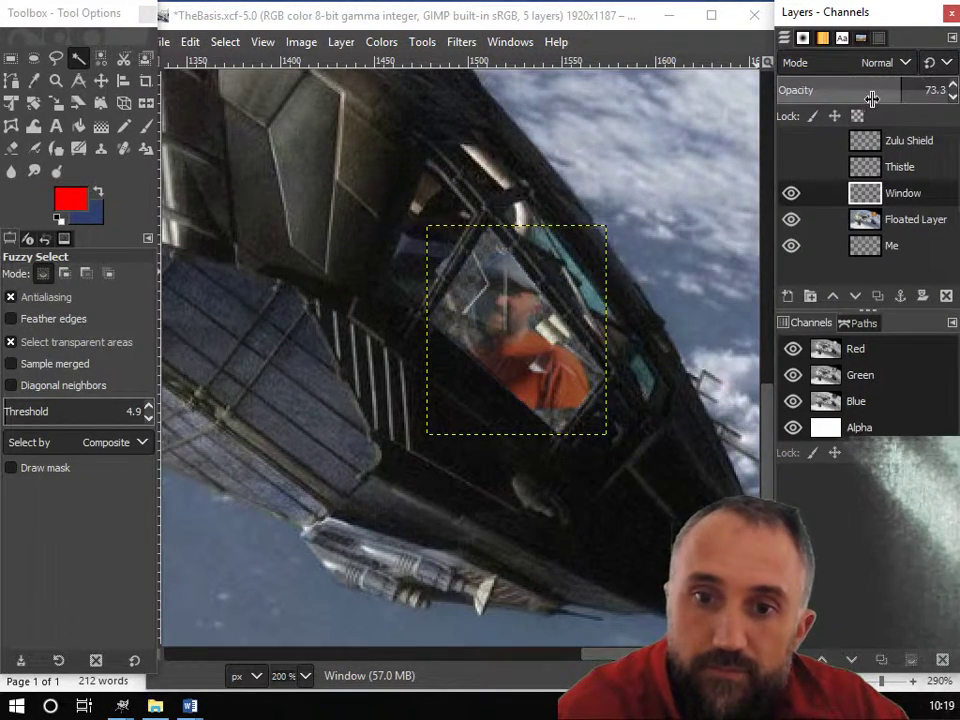
{"action": "mouse_move", "coordinate": [872, 99]}
{"action": "left_mouse_down"}
{"action": "mouse_move", "coordinate": [889, 96]}
{"action": "mouse_move", "coordinate": [858, 95]}
{"action": "left_mouse_up"}
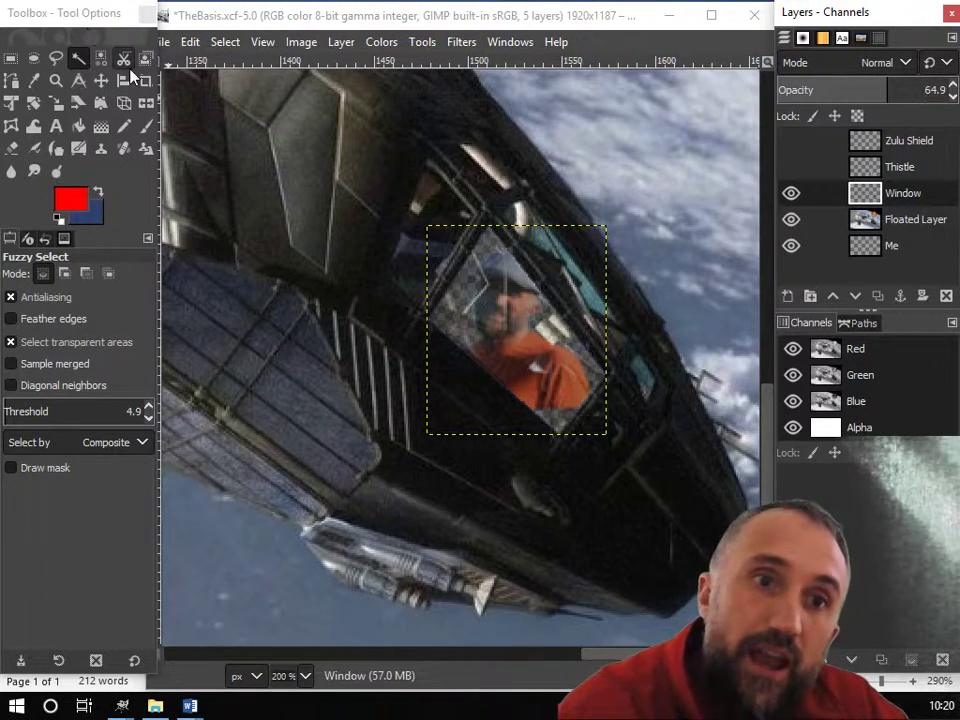
{"action": "left_click", "coordinate": [35, 105]}
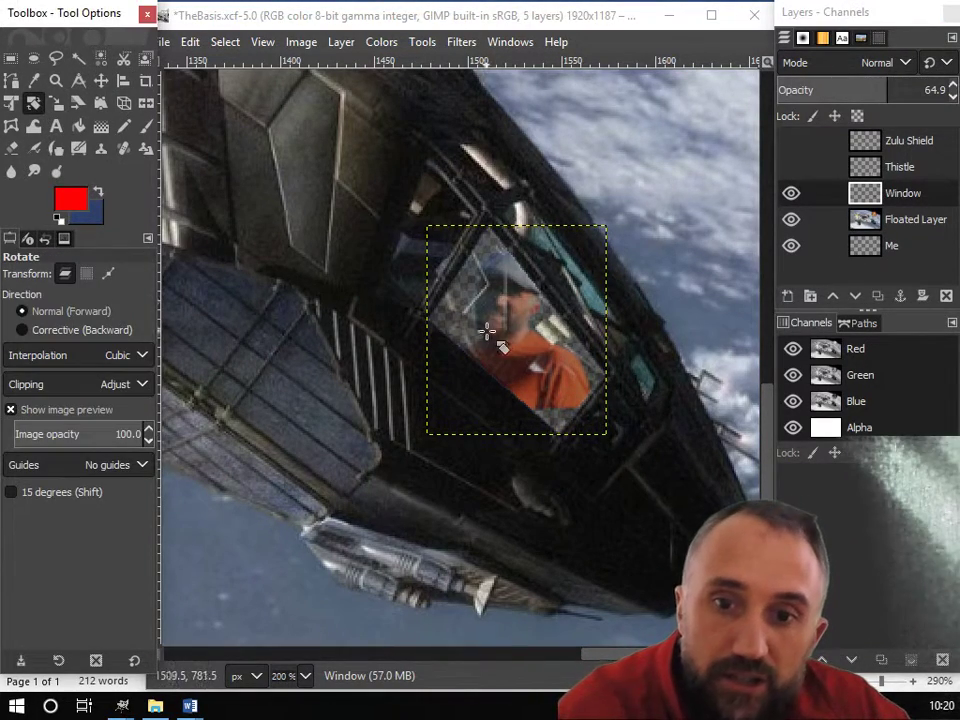
{"action": "left_click_drag", "start_coordinate": [488, 329], "coordinate": [472, 337]}
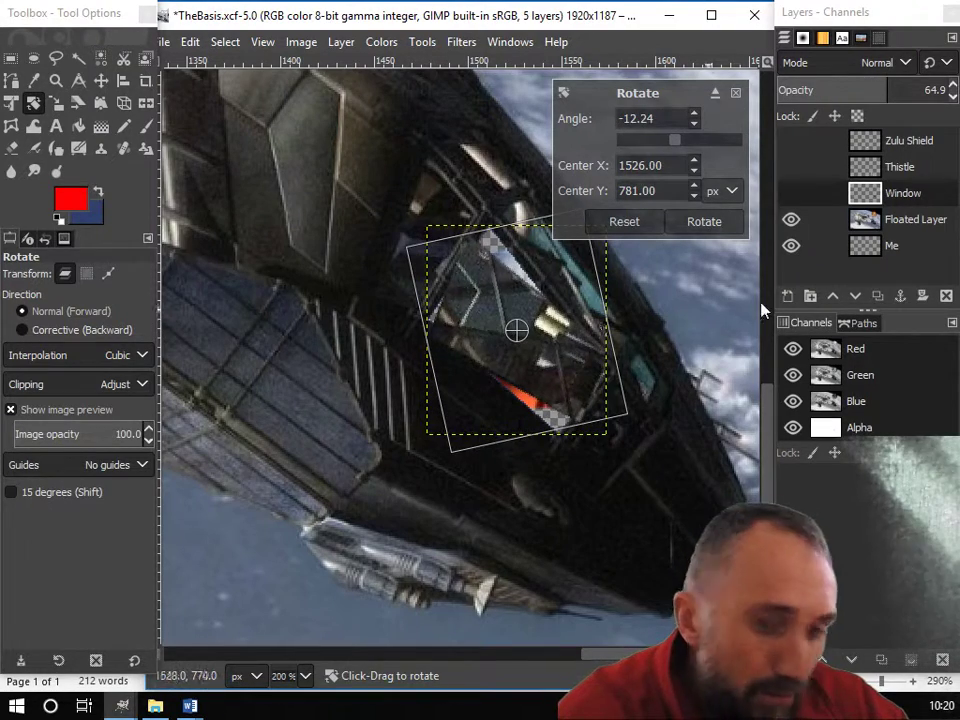
{"action": "key", "text": "ctrl+z"}
{"action": "left_click", "coordinate": [736, 93]}
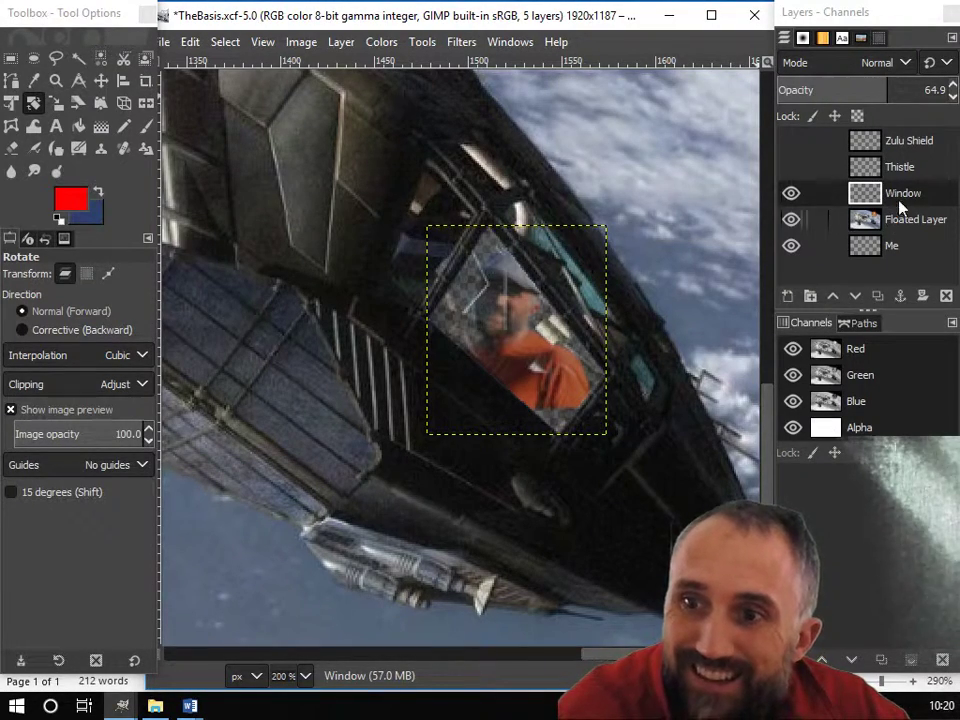
Rotate the Me layer by about -29.09 degrees around its centre
{"action": "left_click", "coordinate": [894, 242]}
{"action": "left_click_drag", "start_coordinate": [517, 298], "coordinate": [619, 272]}
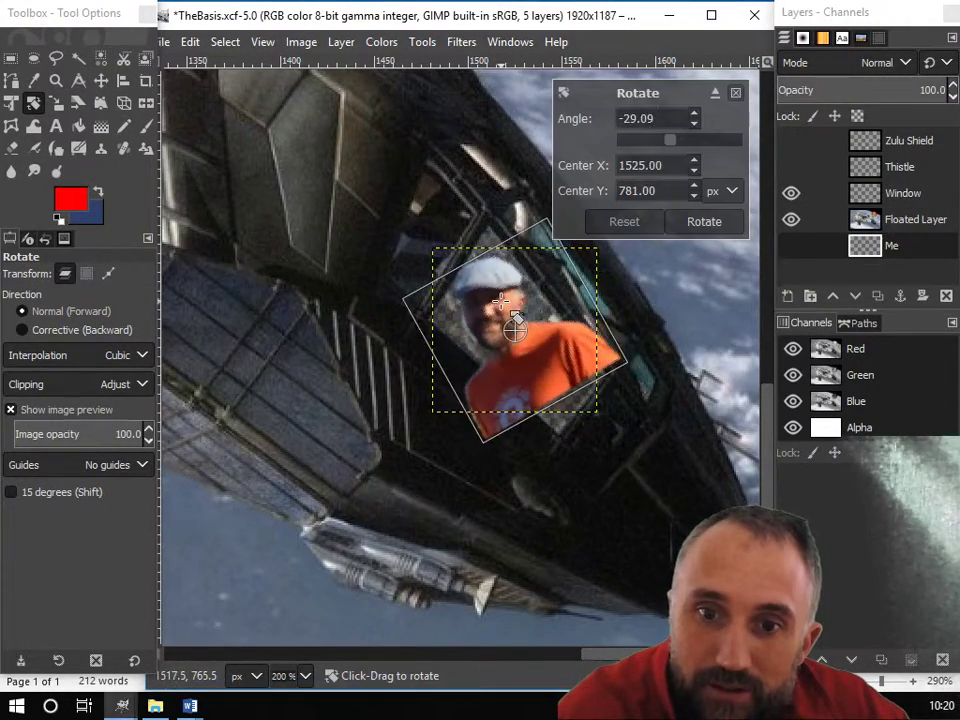
{"action": "key", "text": "Return"}
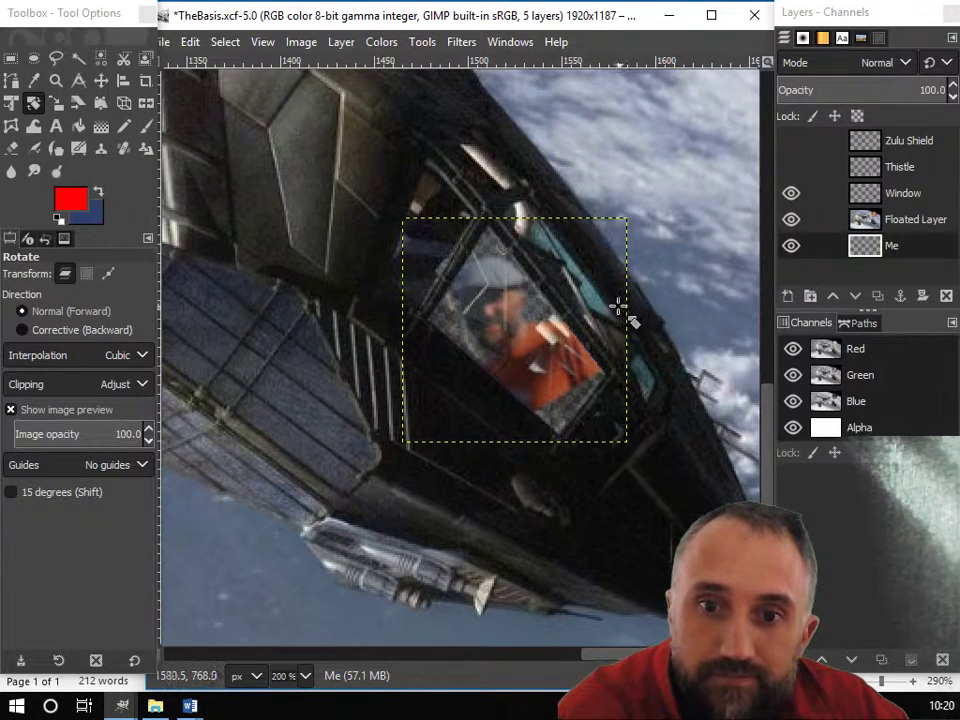
Shear the Me layer with a horizontal magnitude of about -41
{"action": "left_click", "coordinate": [80, 104]}
{"action": "left_click_drag", "start_coordinate": [569, 329], "coordinate": [467, 341]}
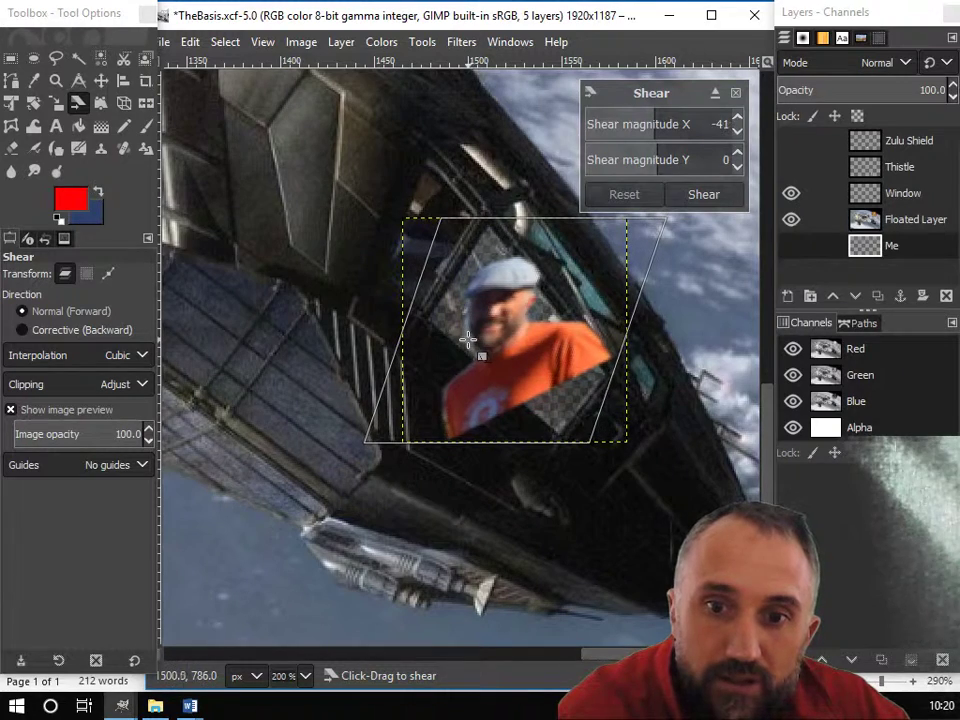
{"action": "left_click", "coordinate": [700, 195]}
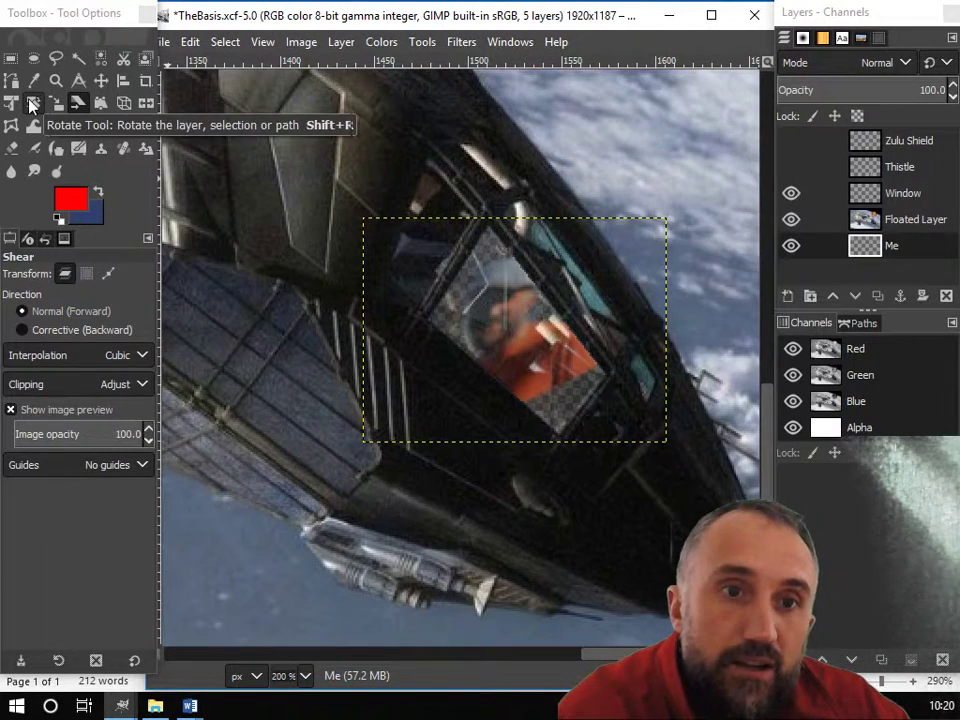
{"action": "left_click", "coordinate": [101, 80]}
{"action": "left_click_drag", "start_coordinate": [573, 354], "coordinate": [591, 394]}
{"action": "key", "text": "ctrl+z"}
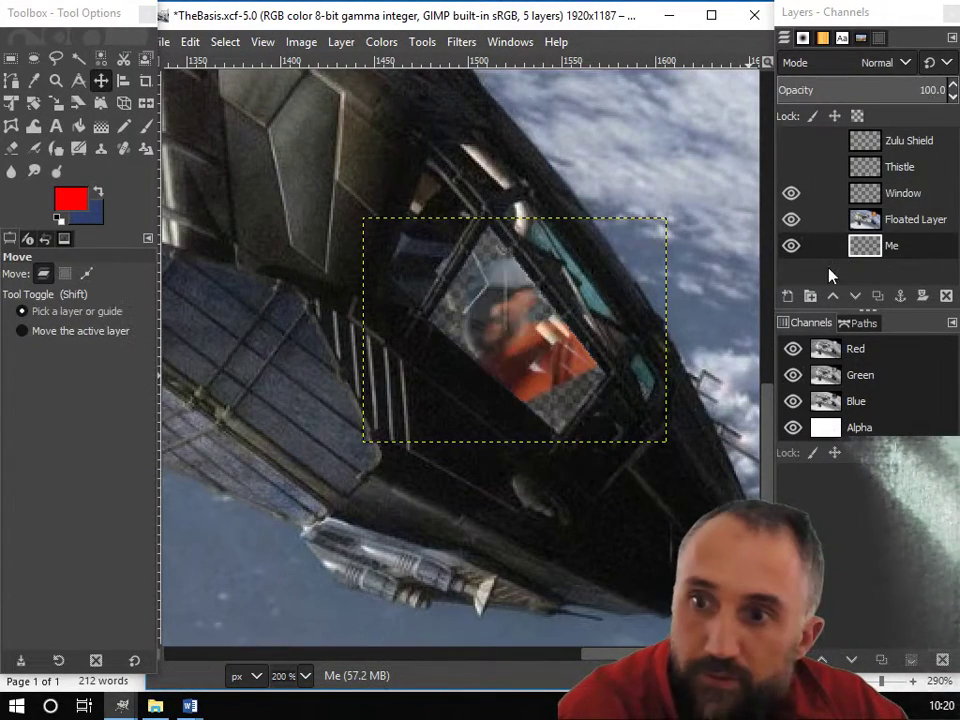
Move the Window layer aside to shift the Me cutout into the opening's lower corner, and place Window back over the opening
{"action": "left_click", "coordinate": [912, 246]}
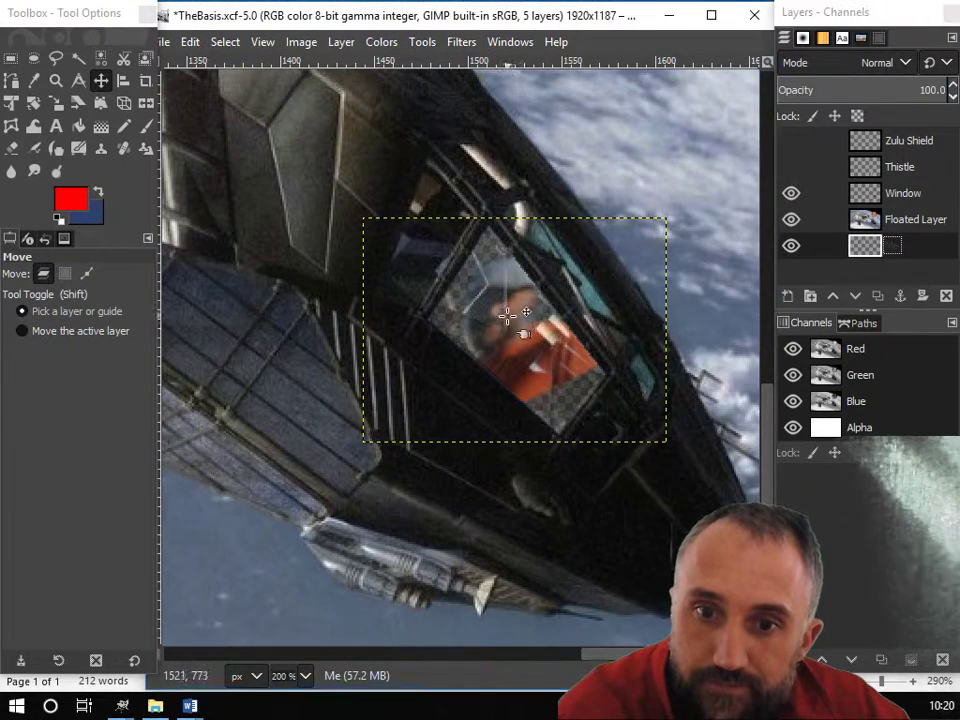
{"action": "left_click_drag", "start_coordinate": [517, 313], "coordinate": [503, 459]}
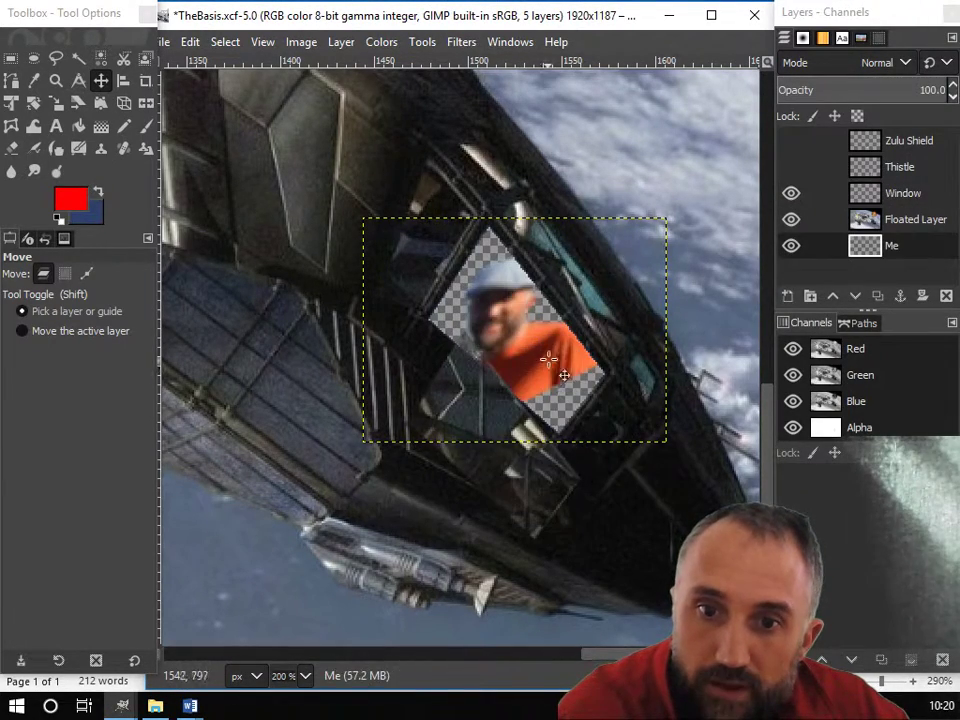
{"action": "left_click_drag", "start_coordinate": [538, 328], "coordinate": [566, 369]}
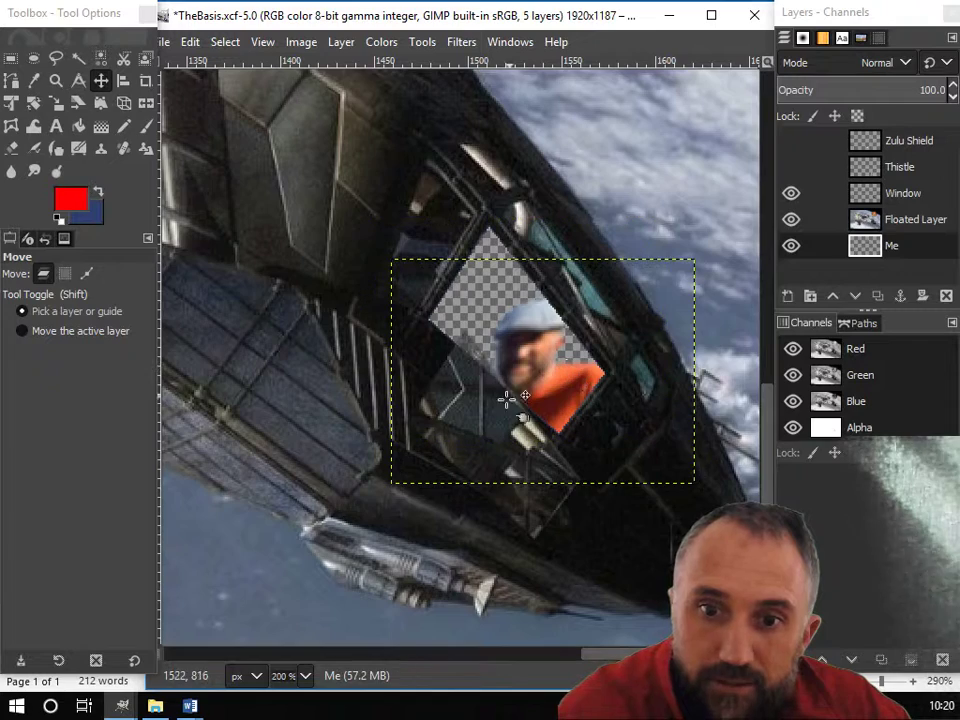
{"action": "left_click_drag", "start_coordinate": [467, 377], "coordinate": [480, 282]}
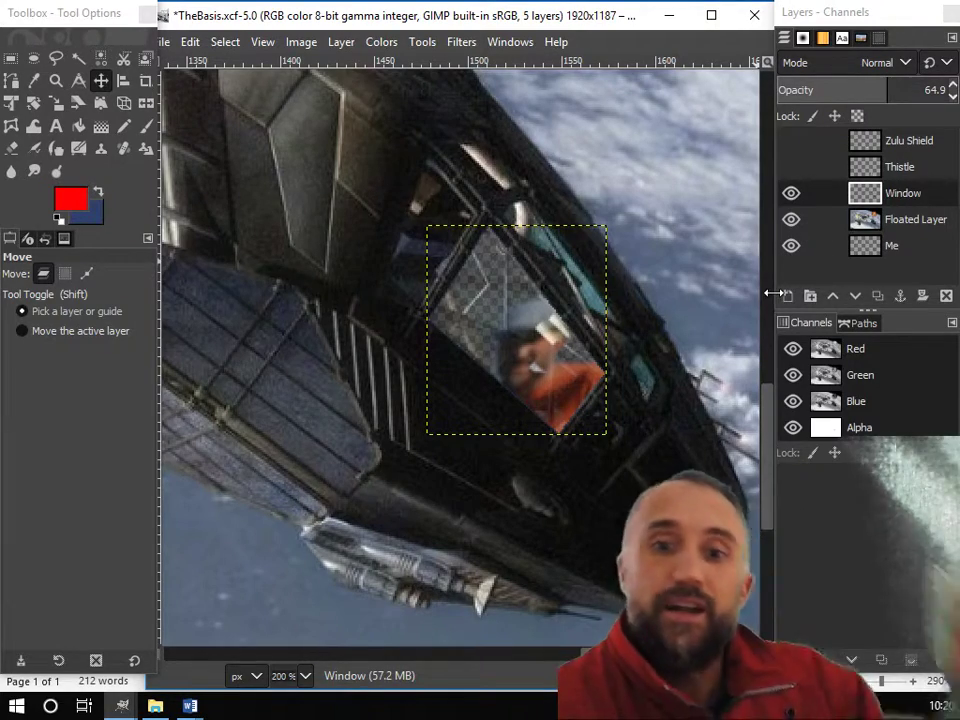
Try cropping the whole image to 1820 × 1107 px from position 100, 80, and undo the crop
{"action": "scroll", "coordinate": [317, 357], "scroll_direction": "down", "scroll_amount": 5}
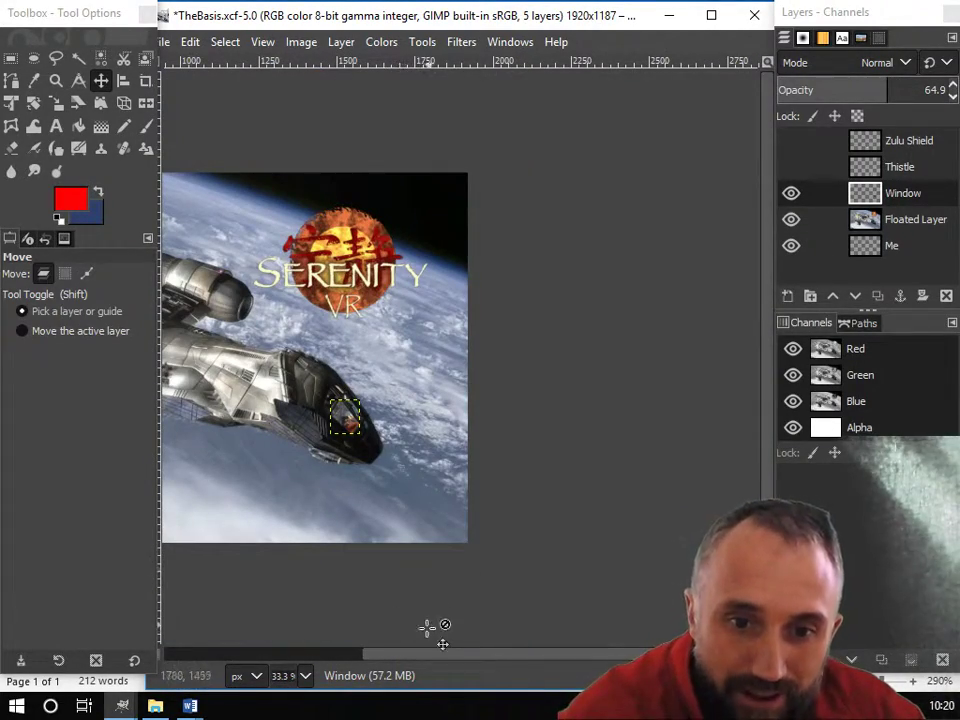
{"action": "left_click_drag", "start_coordinate": [420, 665], "coordinate": [369, 664]}
{"action": "scroll", "coordinate": [420, 495], "scroll_direction": "up", "scroll_amount": 2}
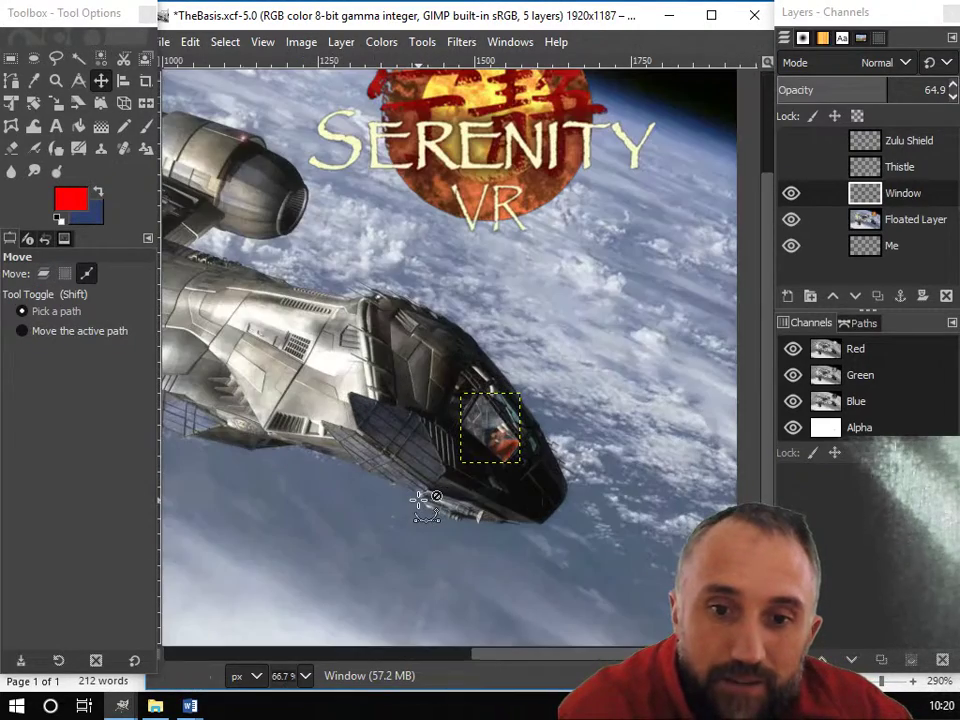
{"action": "scroll", "coordinate": [533, 342], "scroll_direction": "down", "scroll_amount": 3}
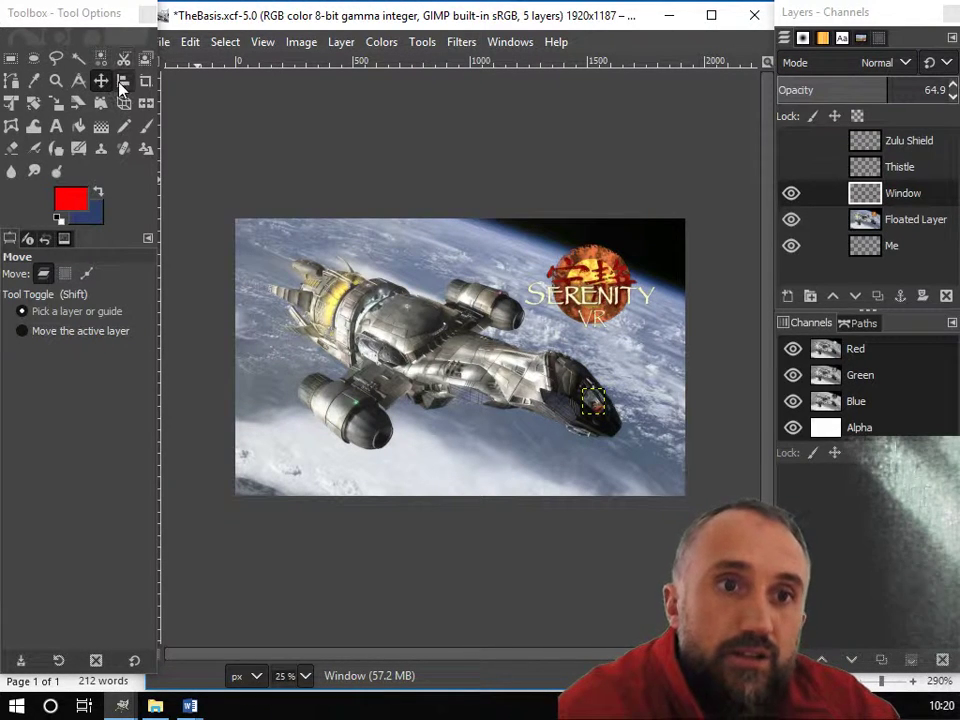
{"action": "left_click", "coordinate": [146, 80]}
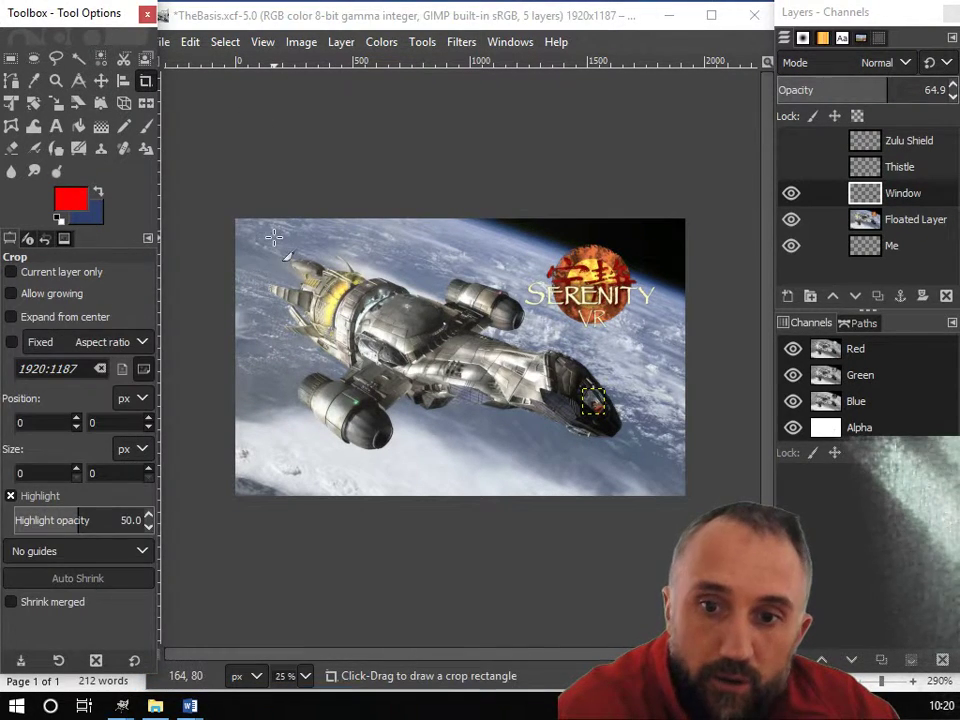
{"action": "left_click_drag", "start_coordinate": [274, 237], "coordinate": [685, 495]}
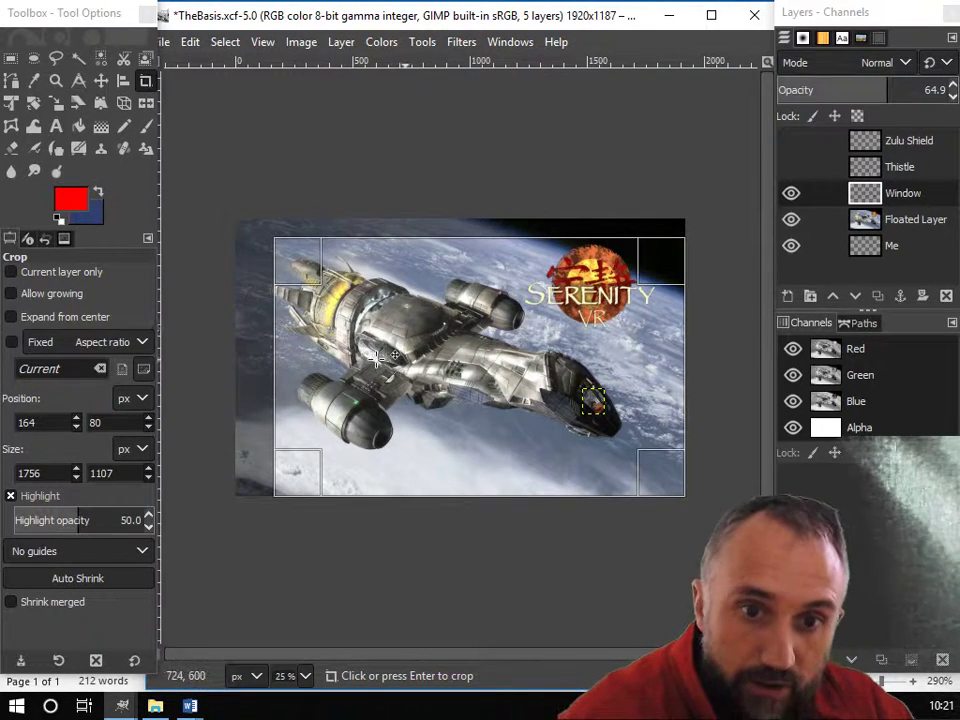
{"action": "left_click_drag", "start_coordinate": [310, 334], "coordinate": [298, 332]}
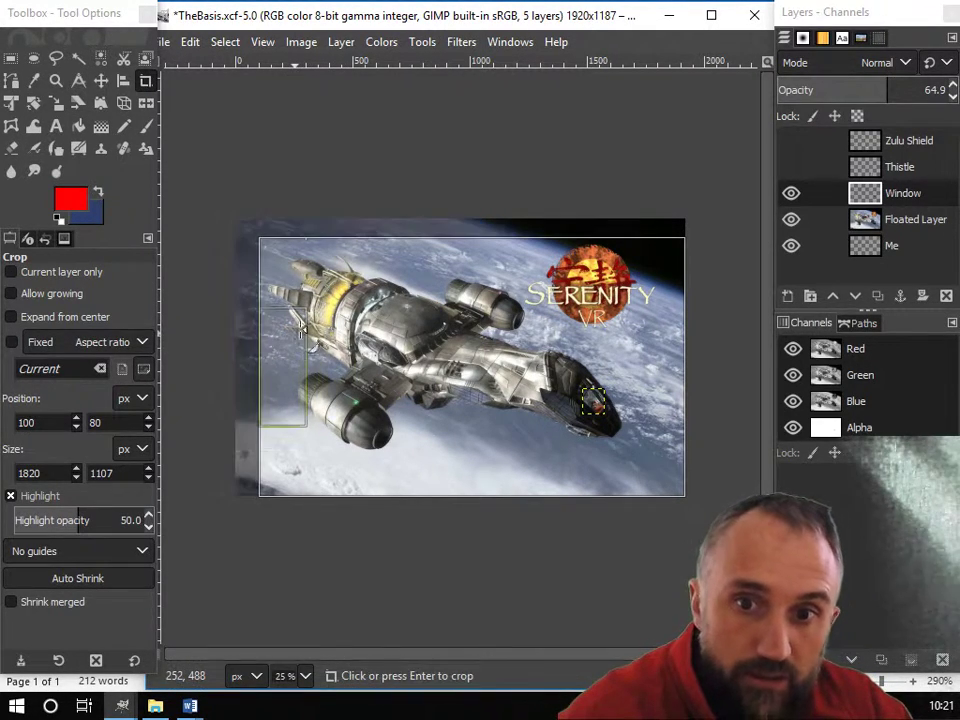
{"action": "left_click", "coordinate": [357, 340]}
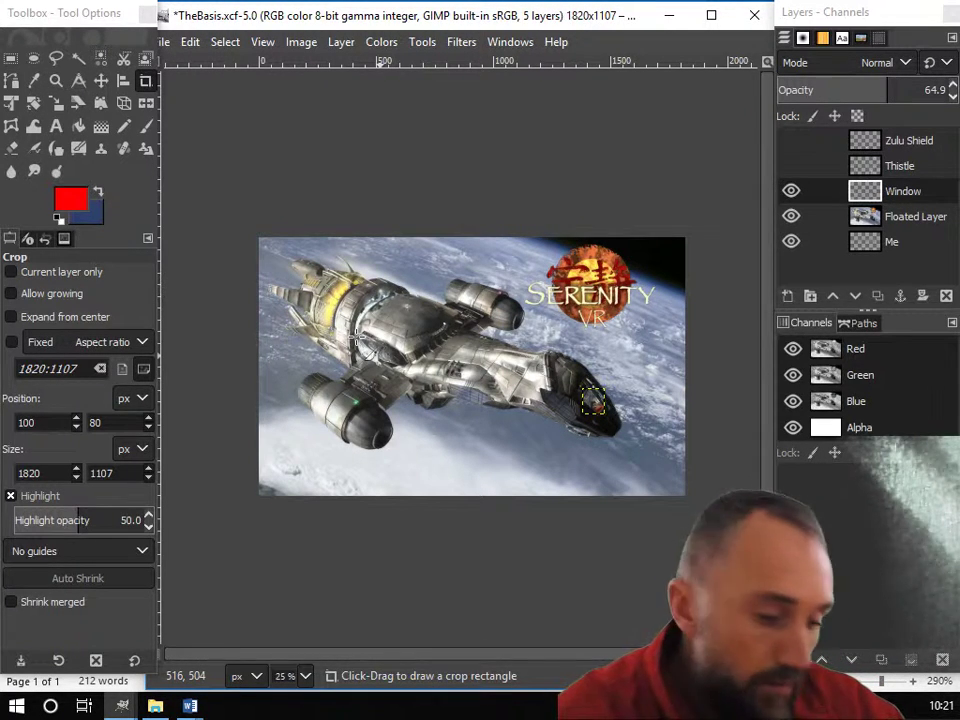
{"action": "key", "text": "ctrl+z"}
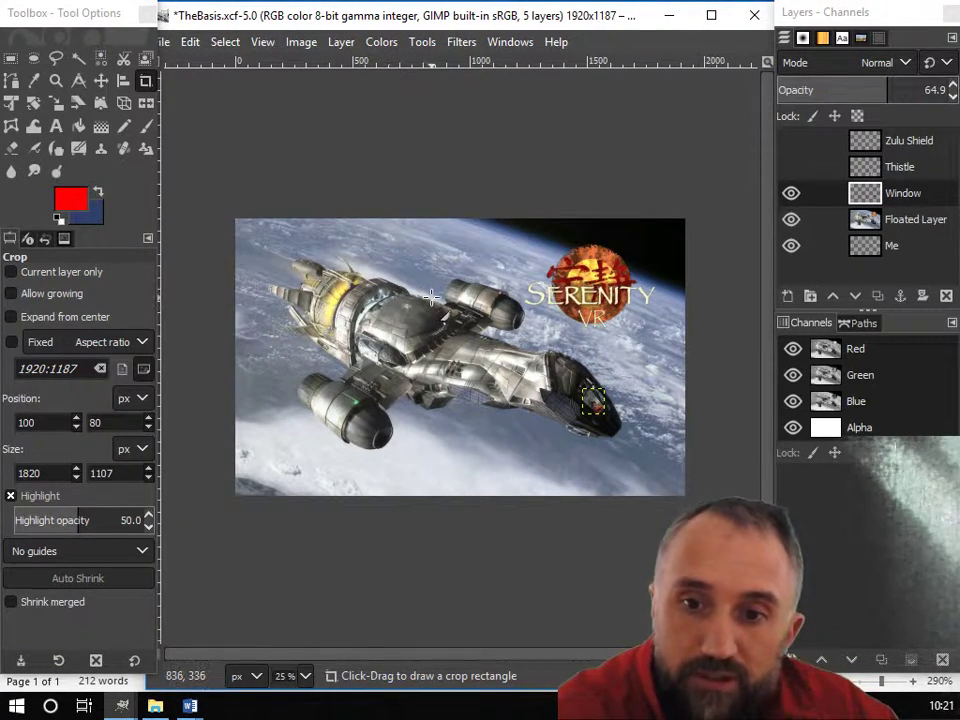